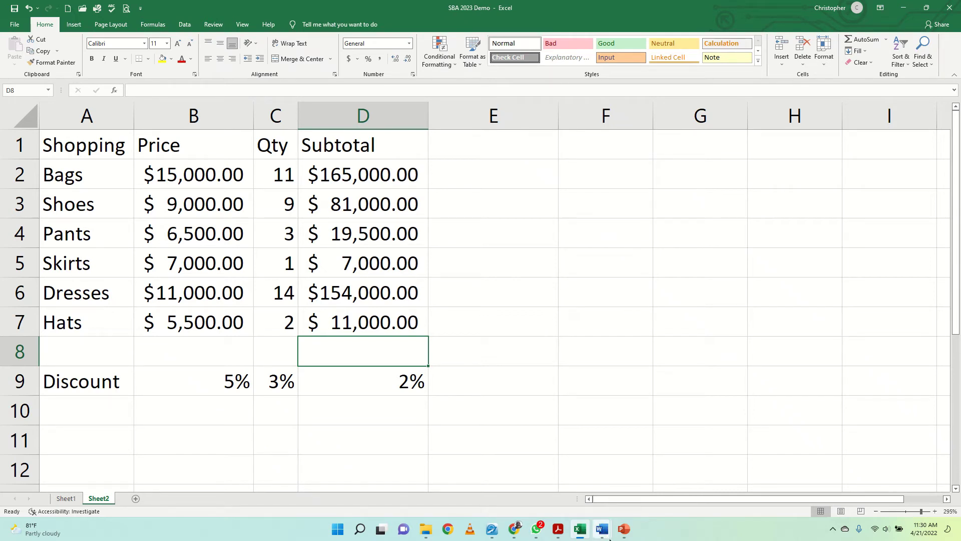
Show the previews of the open Word documents, ORHS 2023 IT-SBA and Document1
click(603, 533)
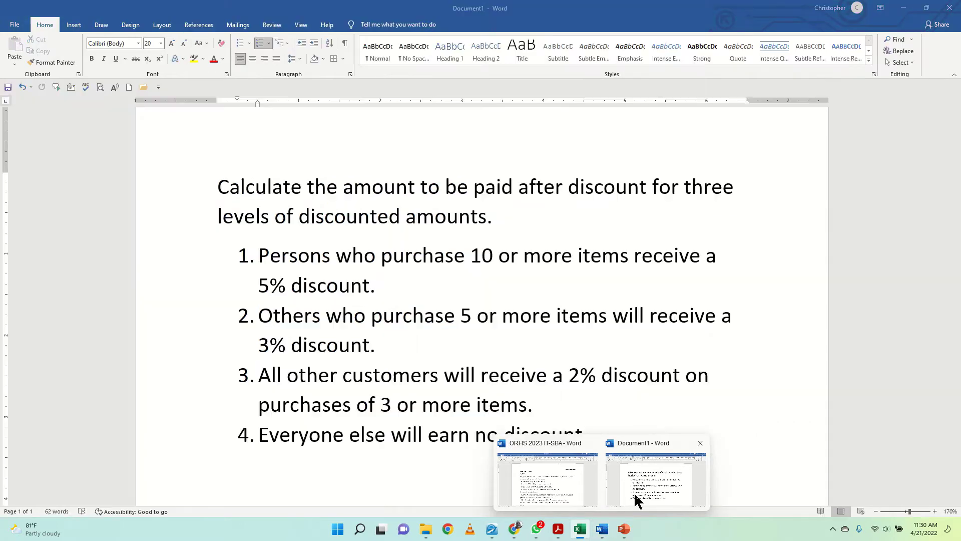
Switch to Word's Document1 to read the 5%, 3% and 2% quantity discount rules
click(635, 498)
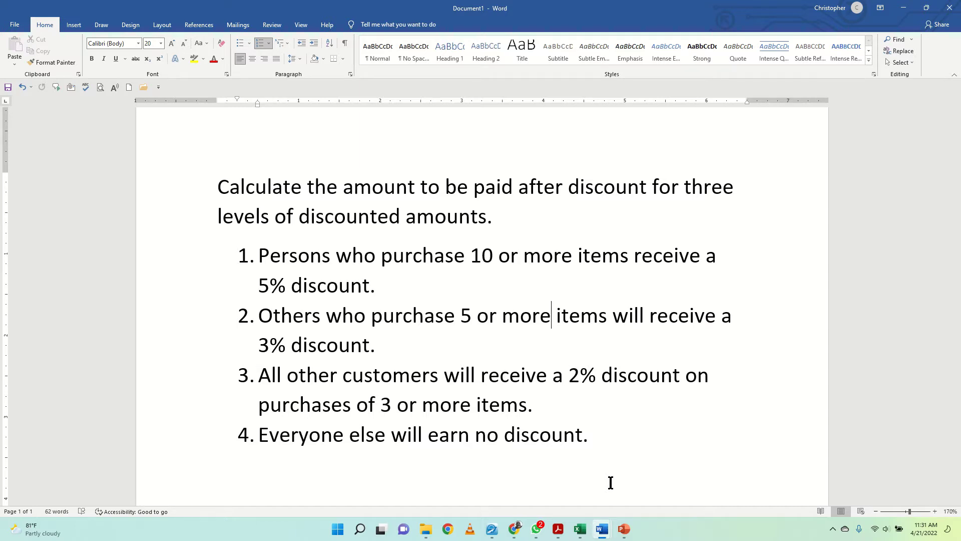
Return to the SBA 2023 Demo workbook and select cell E2 beside Subtotal
mouse_move(580, 529)
click(564, 485)
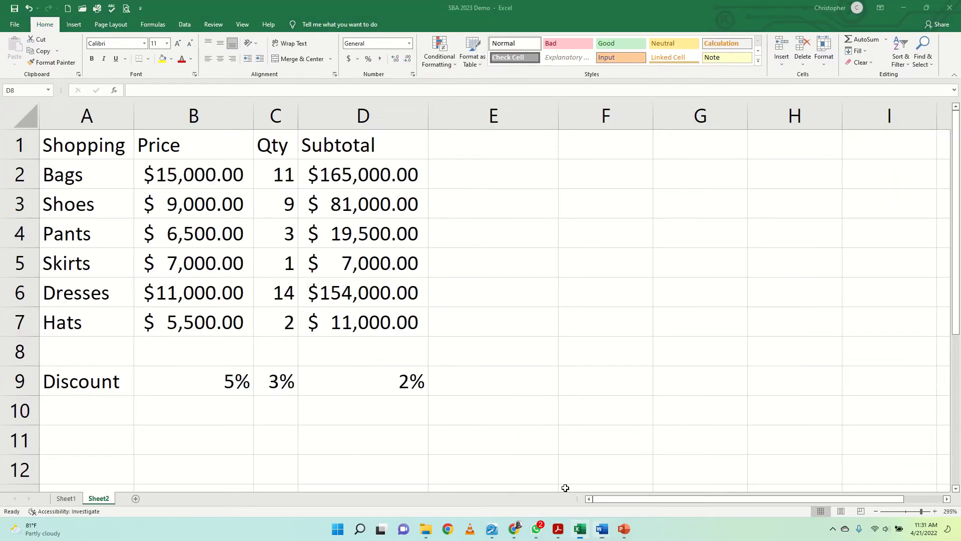
click(499, 149)
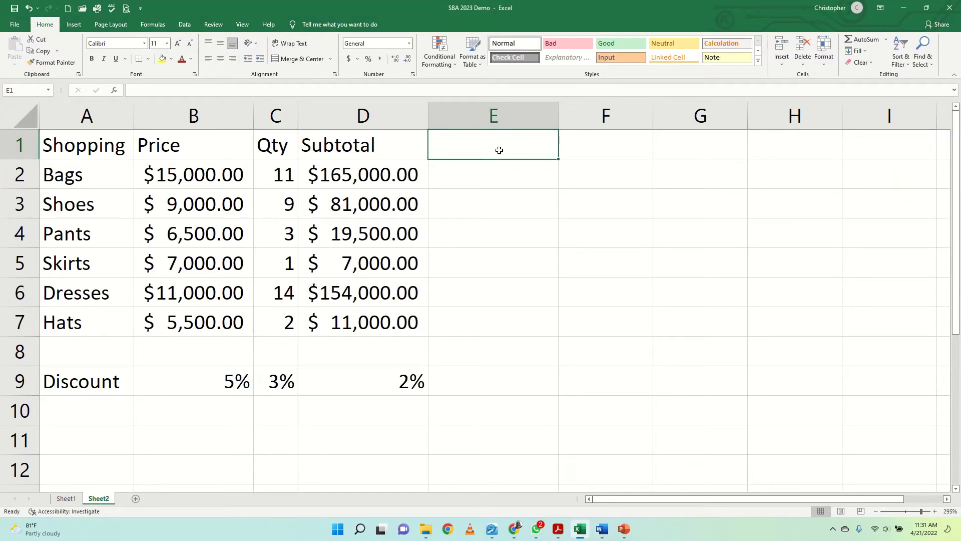
key(Down)
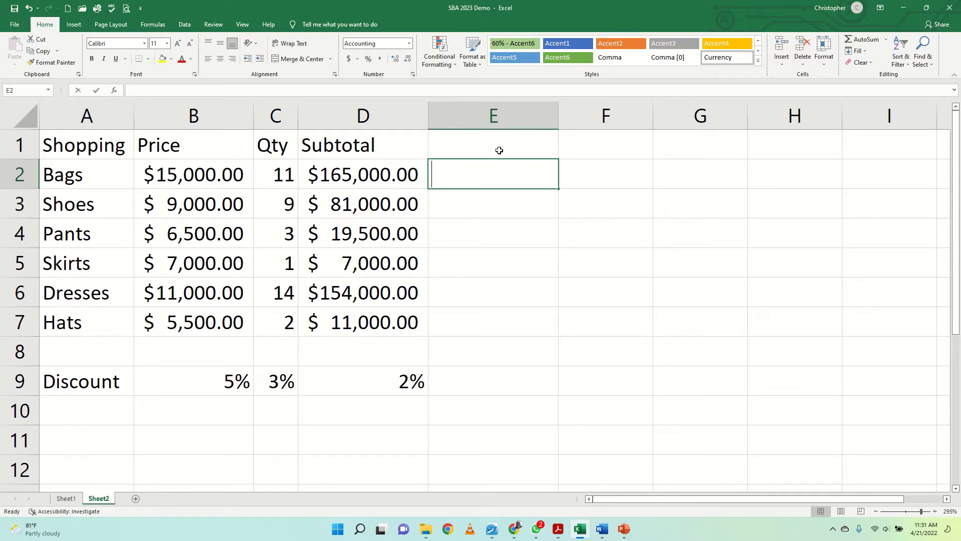
Enter =IF(C2>=10,D2*$B$9) in E2, giving $8,250.00 for Bags
text(=IF()
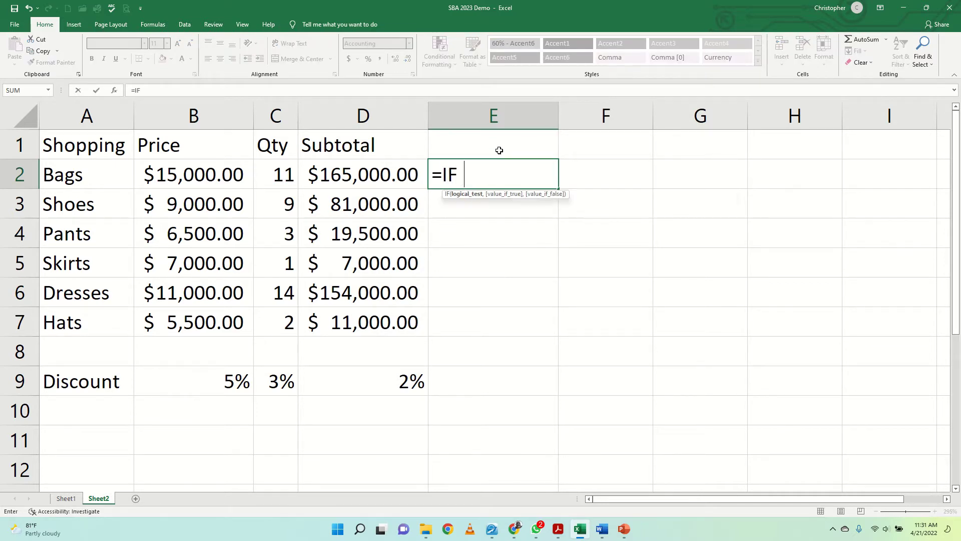
click(279, 178)
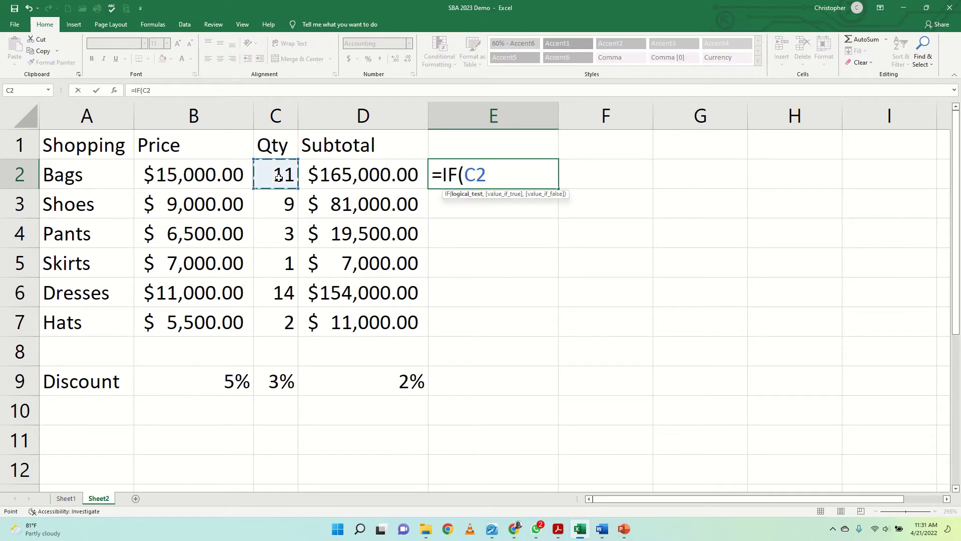
text(?)
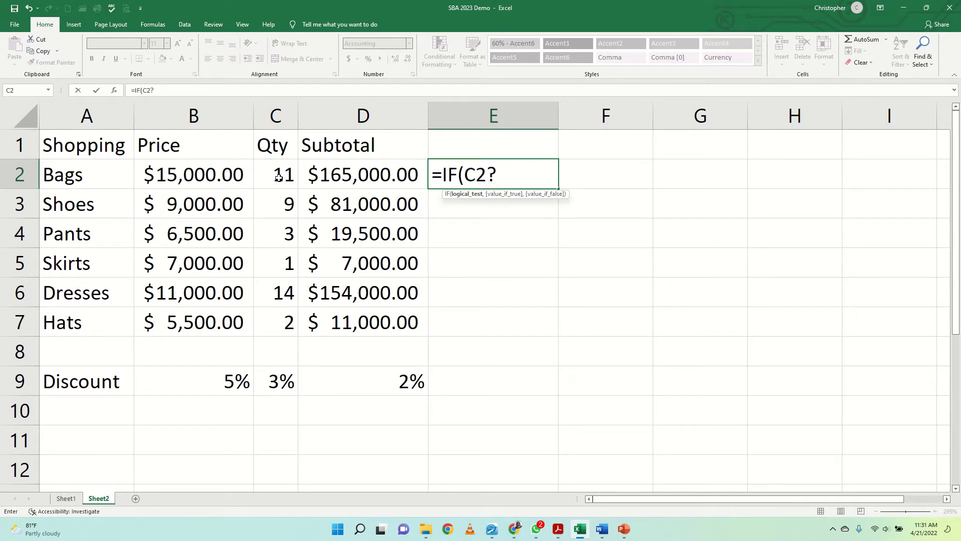
key(BackSpace)
text(>=10,)
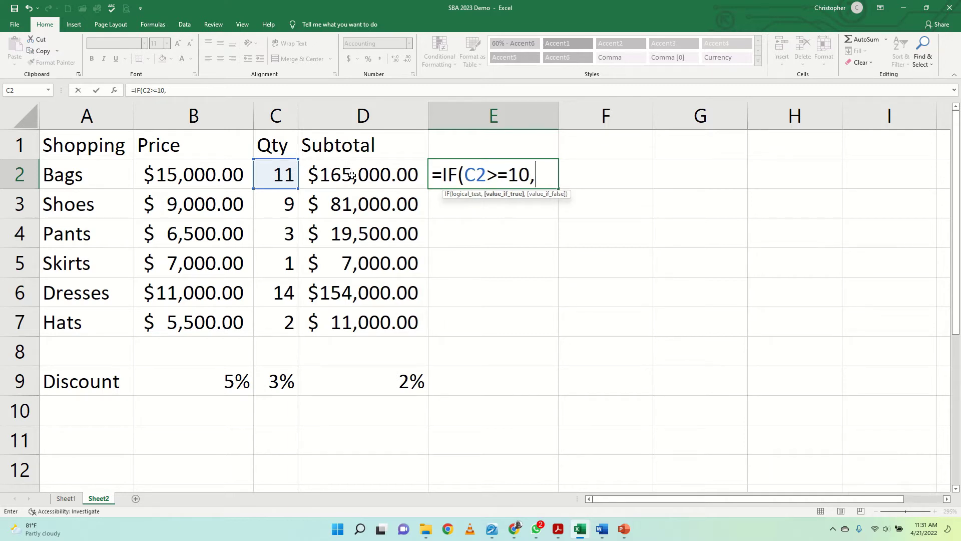
click(352, 175)
text(*)
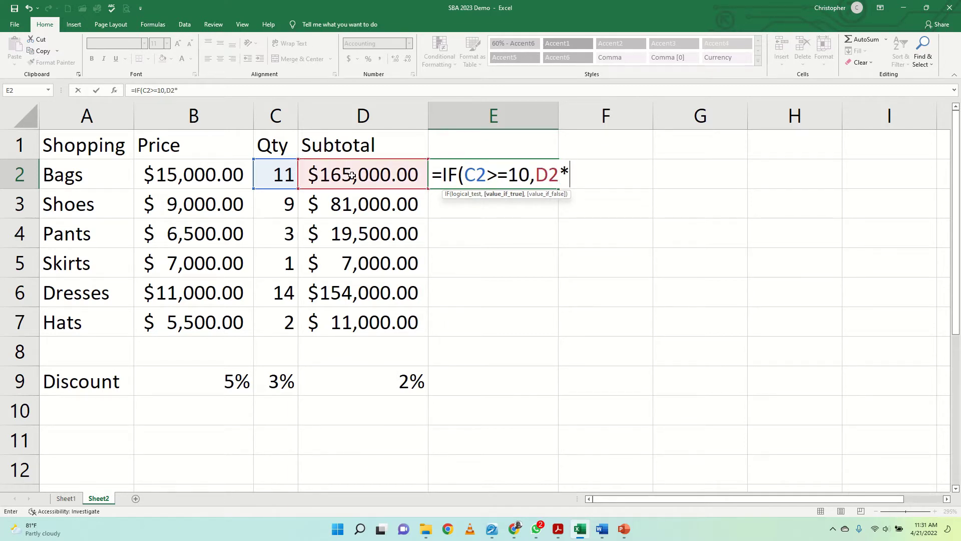
click(213, 383)
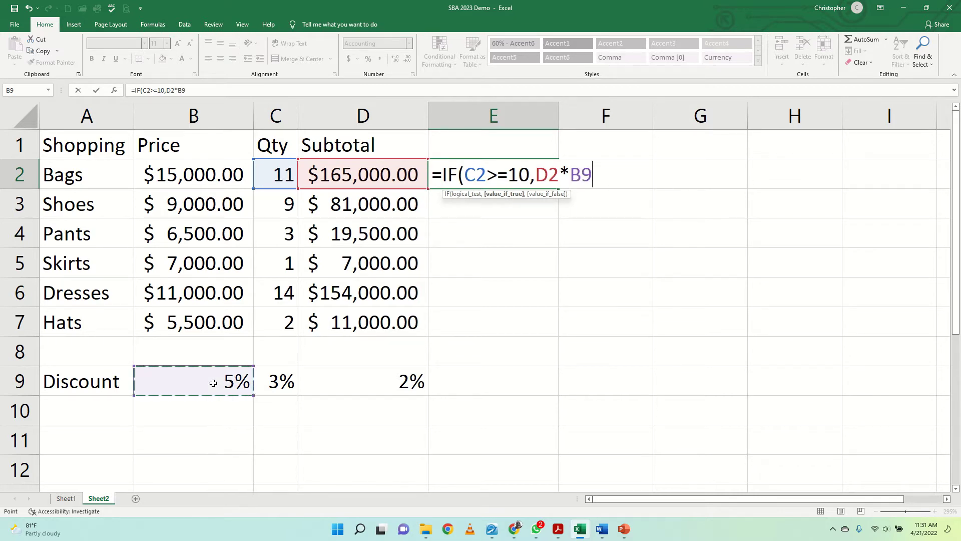
key(F4)
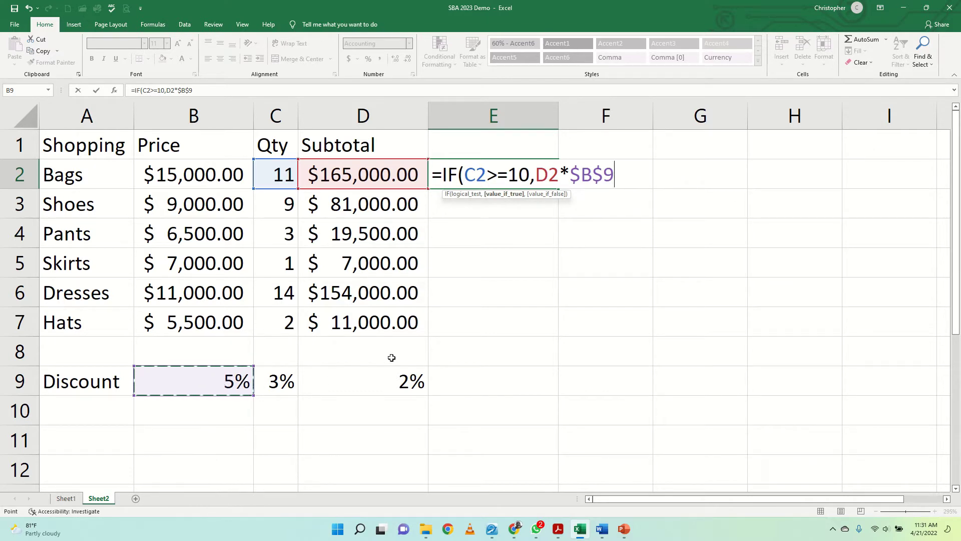
key(Return)
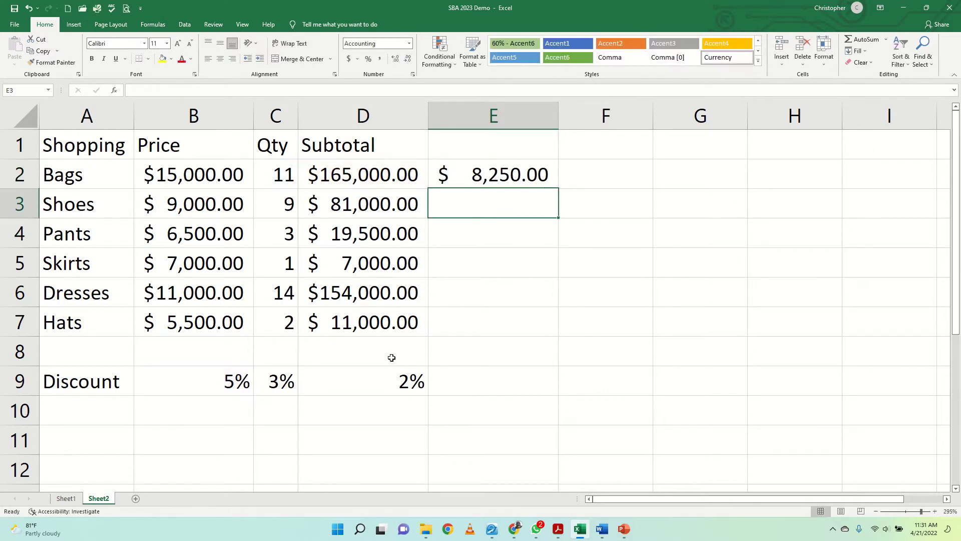
Fill E2's 5% formula down to E7, showing $7,700.00 for Dresses and FALSE elsewhere
click(526, 181)
drag(558, 188, 542, 334)
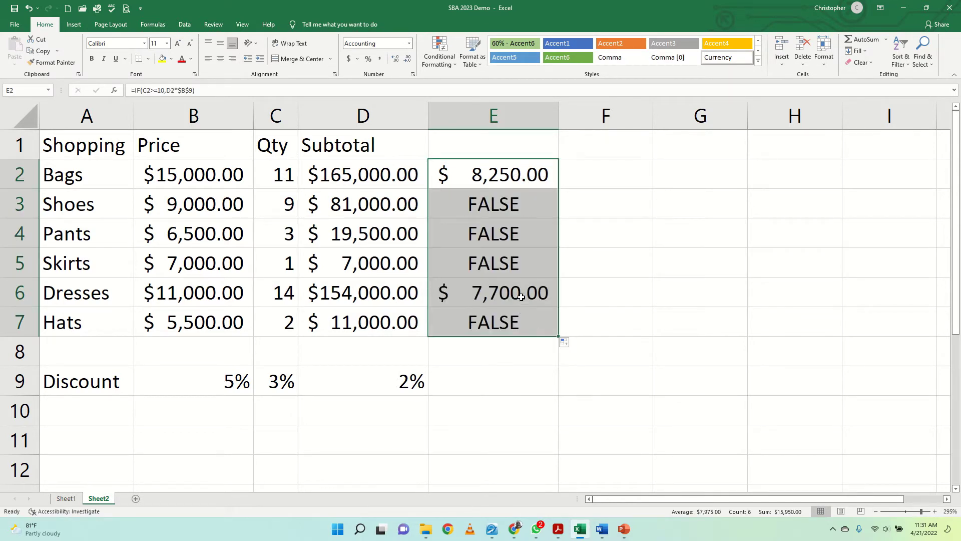
click(513, 263)
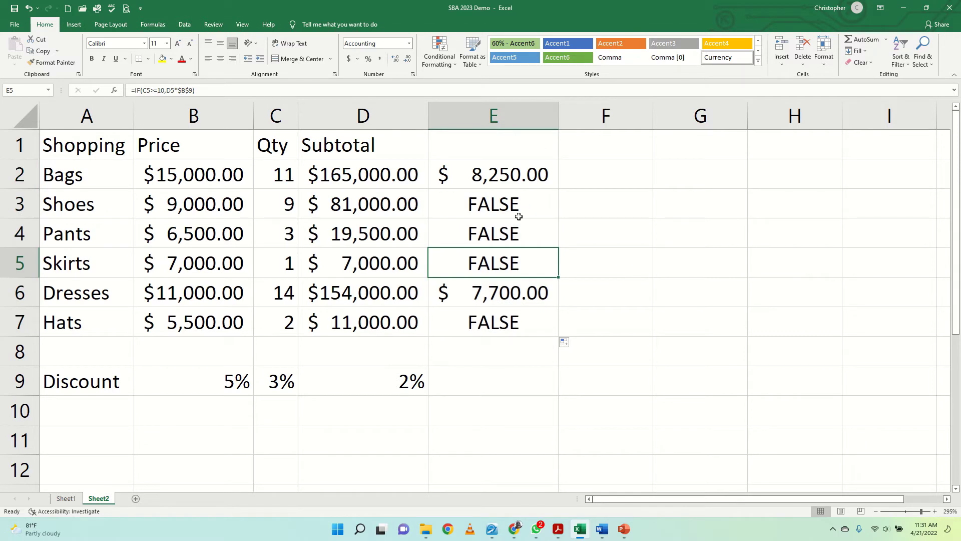
Edit E2's formula to add a false argument after $B$9
double_click(533, 181)
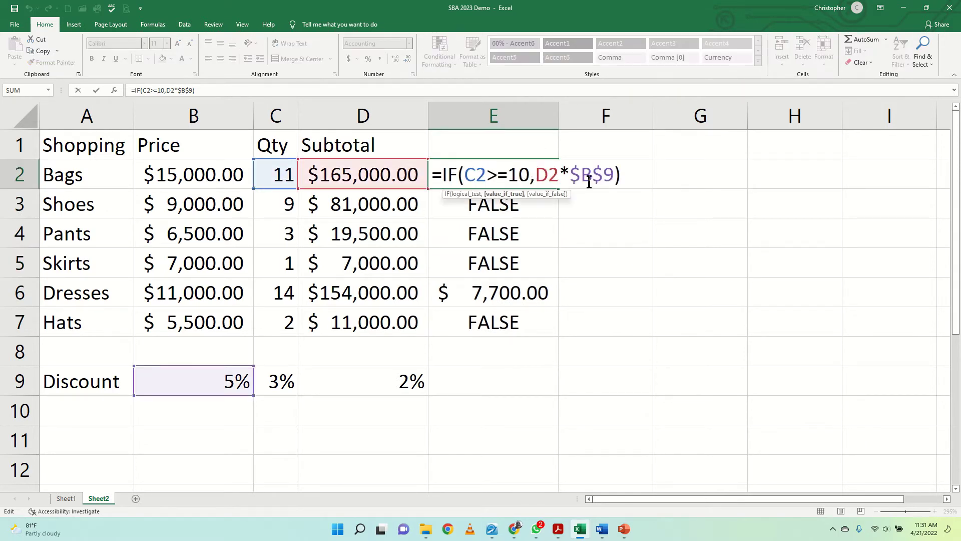
click(614, 181)
text(,)
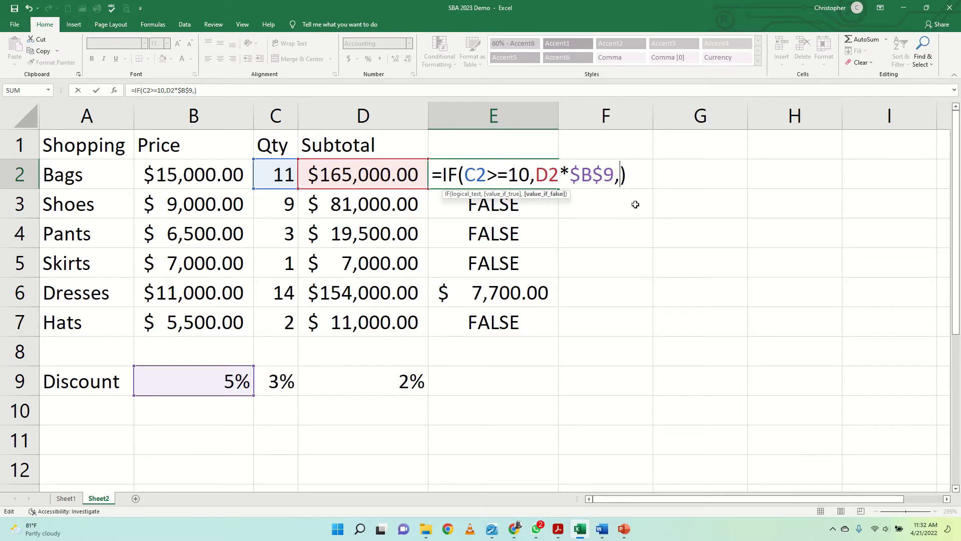
text(d)
Commit E2 with D2 as the false value and fill it down to E7
key(BackSpace)
key(BackSpace)
key(Return)
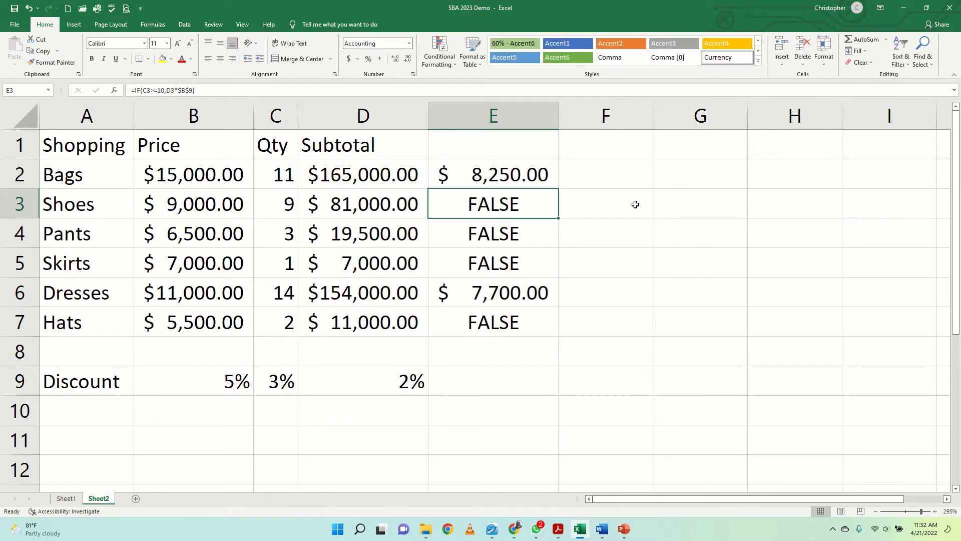
click(542, 175)
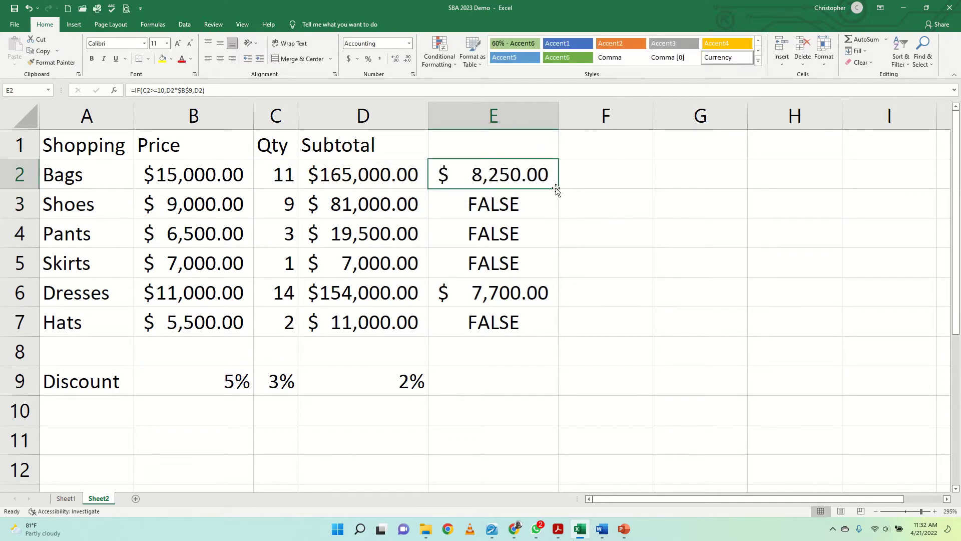
double_click(557, 189)
Review E2's formula and compare the Pants, Skirts and Dresses row values
double_click(500, 182)
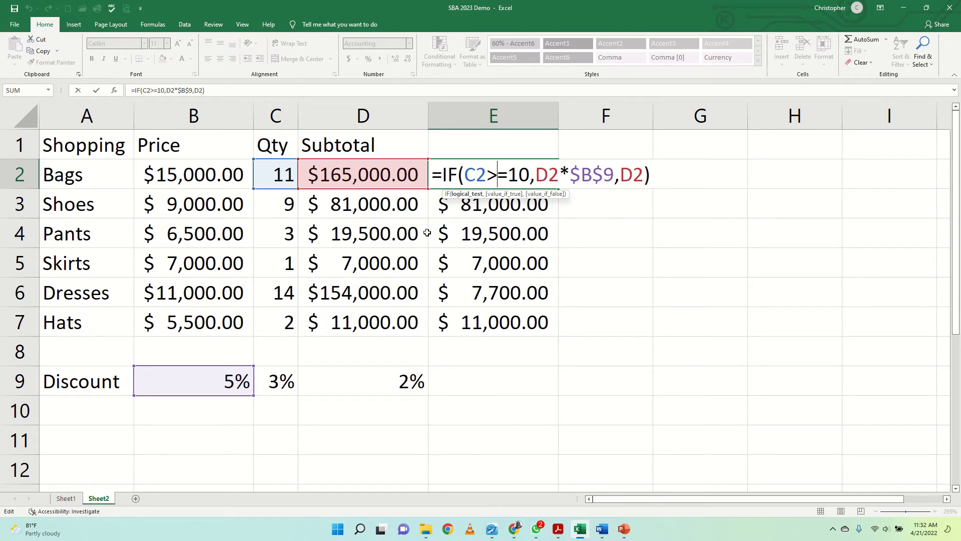
key(Return)
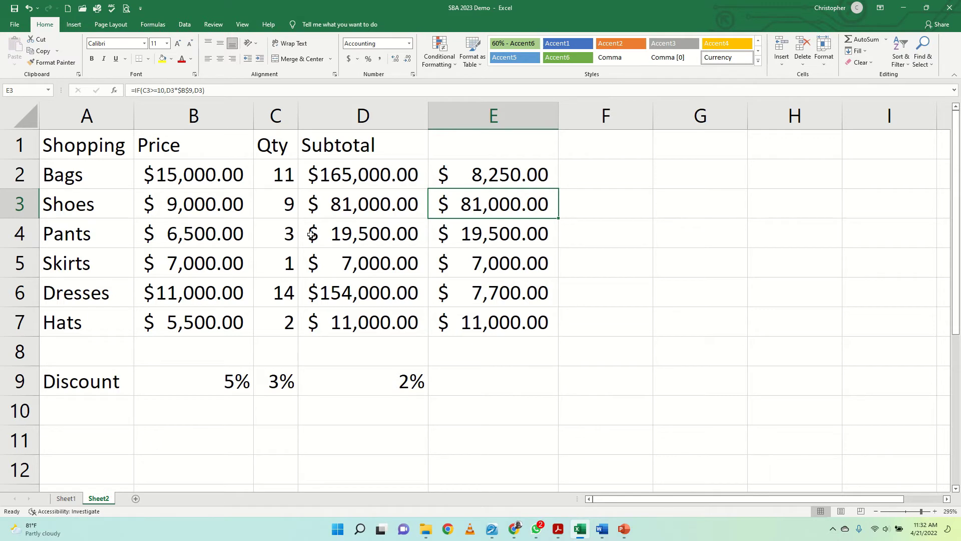
click(20, 234)
click(17, 256)
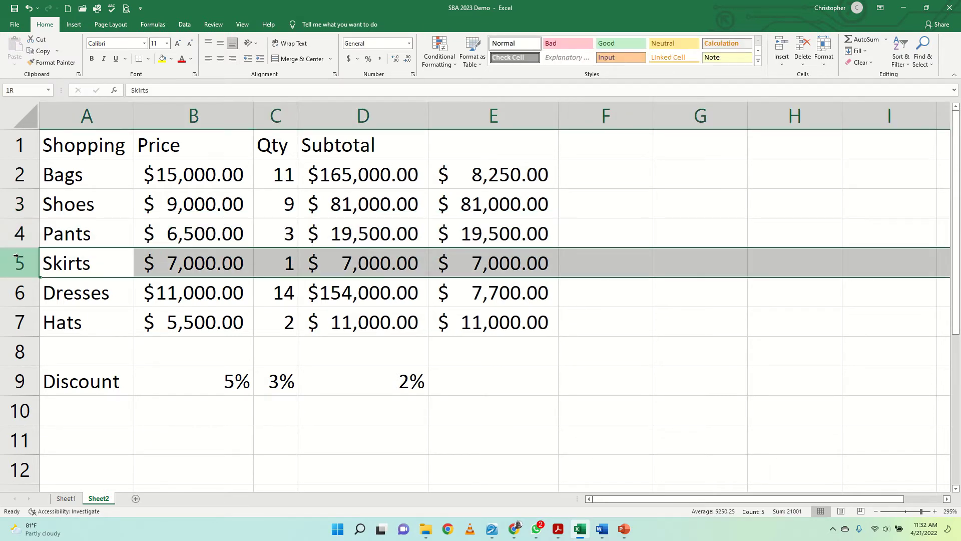
click(17, 297)
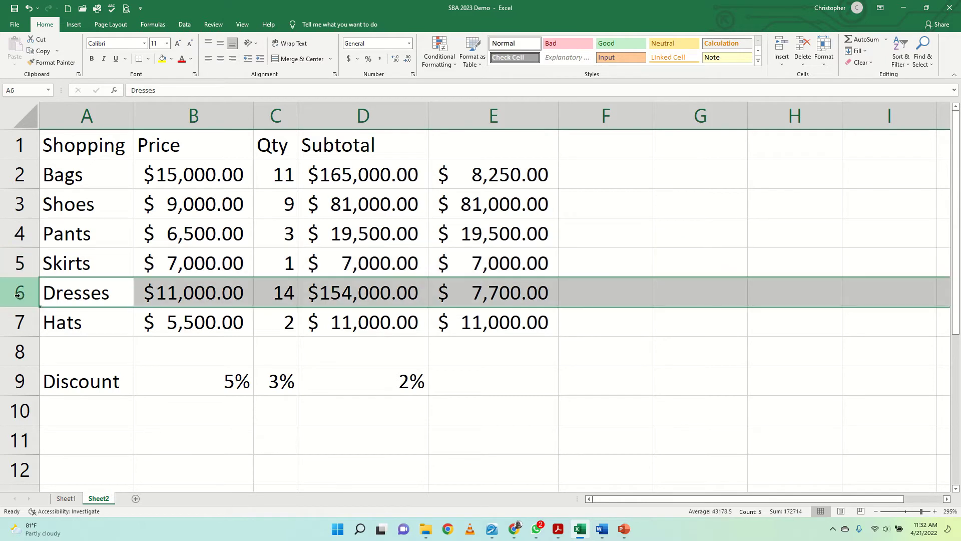
double_click(474, 173)
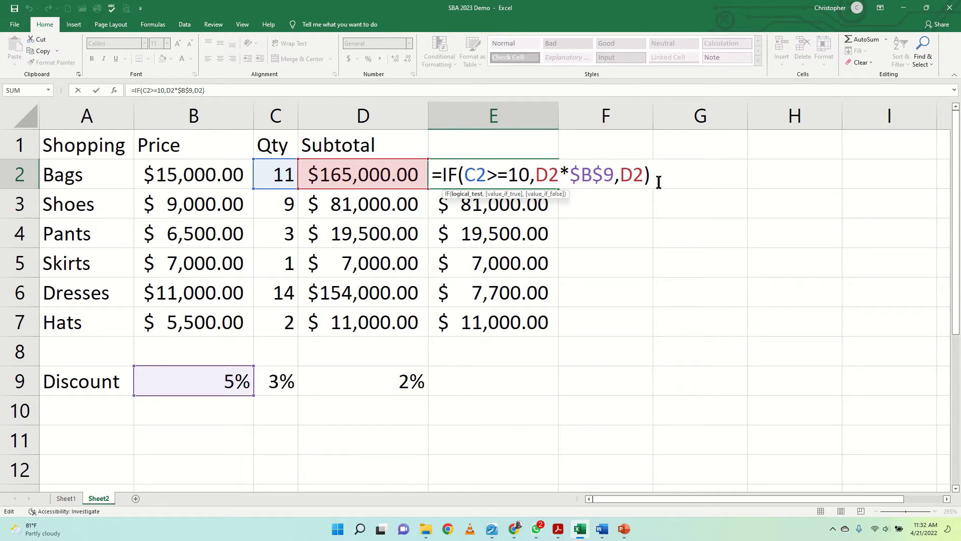
Change E2's false value to 0 and fill =IF(C2>=10,D2*$B$9,0) down to E7
click(645, 176)
key(BackSpace)
key(BackSpace)
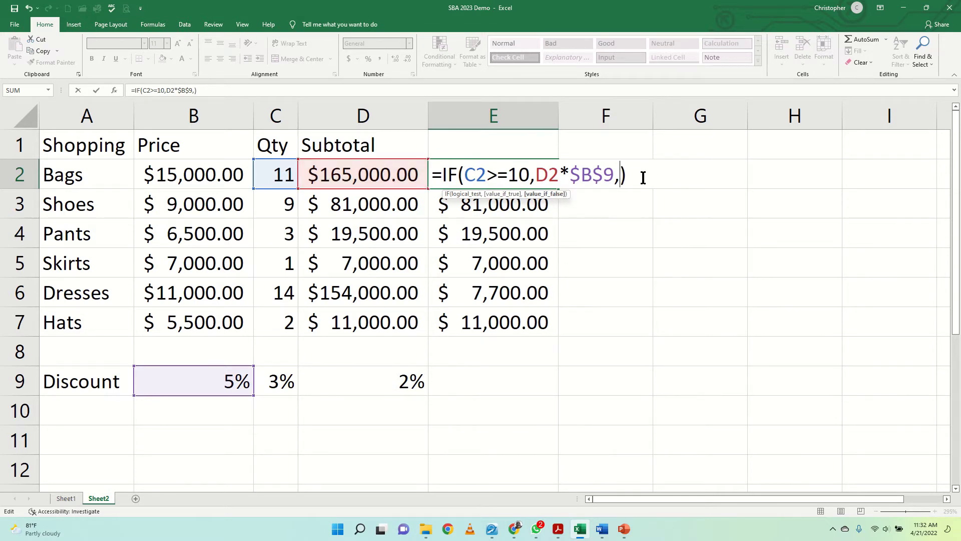
text(0)
key(Return)
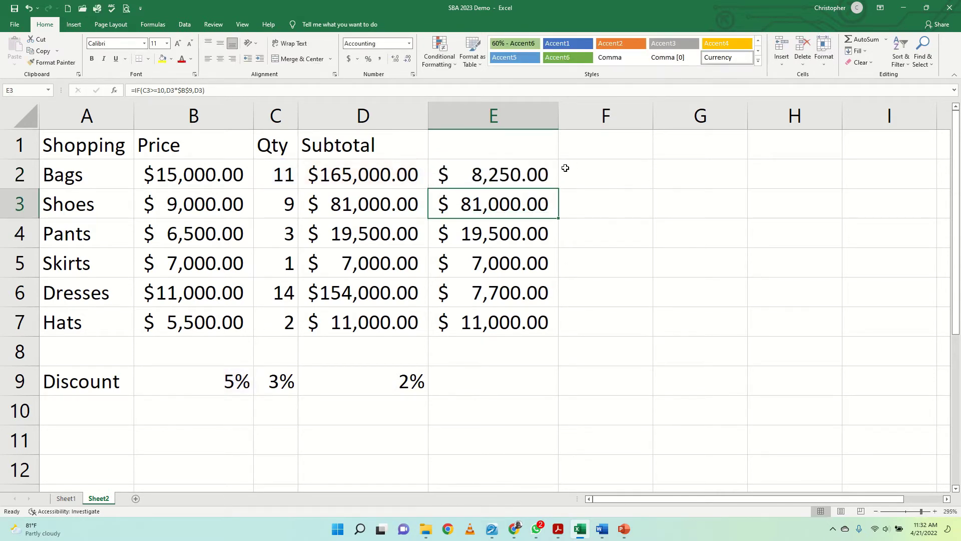
click(548, 173)
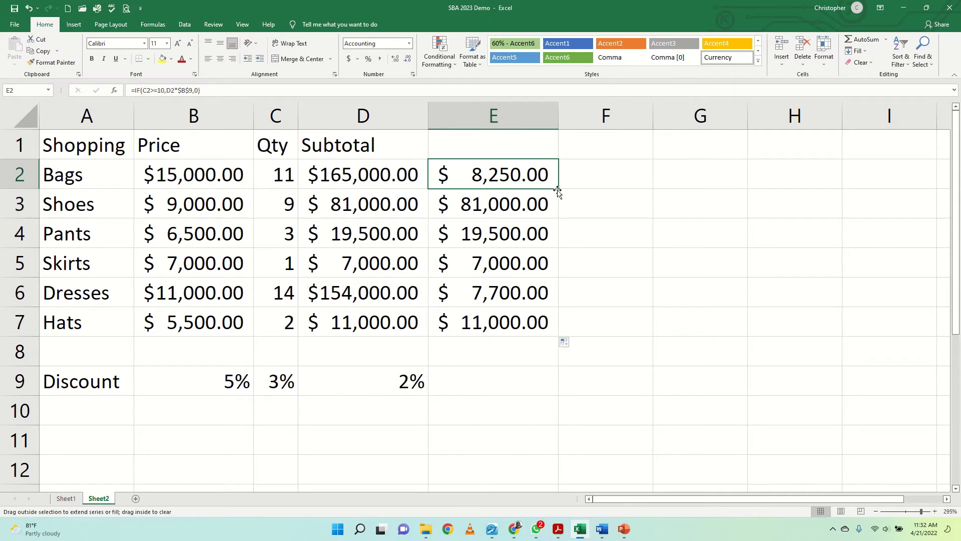
double_click(558, 189)
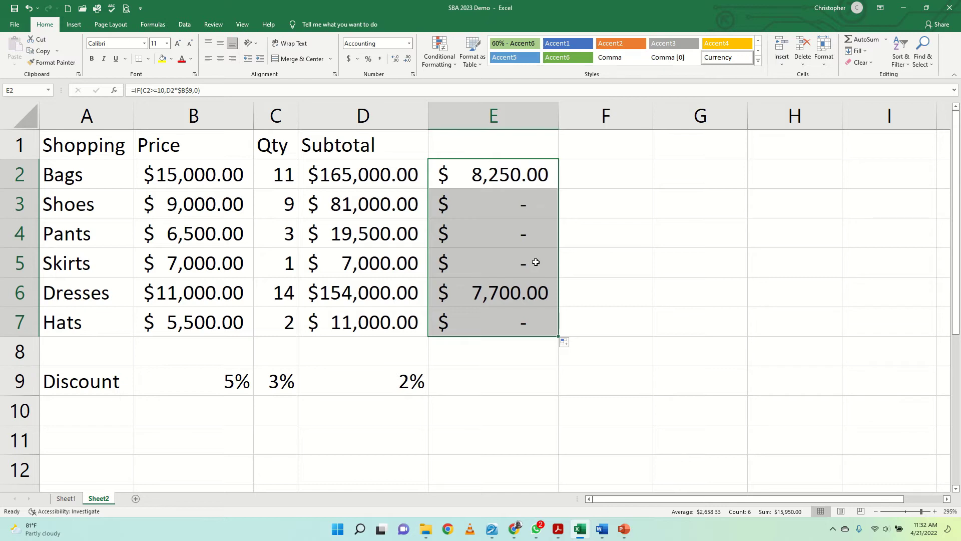
Revise E2 to =IF(C2>=10,D2-(D2*$B$9),0), showing $156,750.00 for Bags
double_click(490, 180)
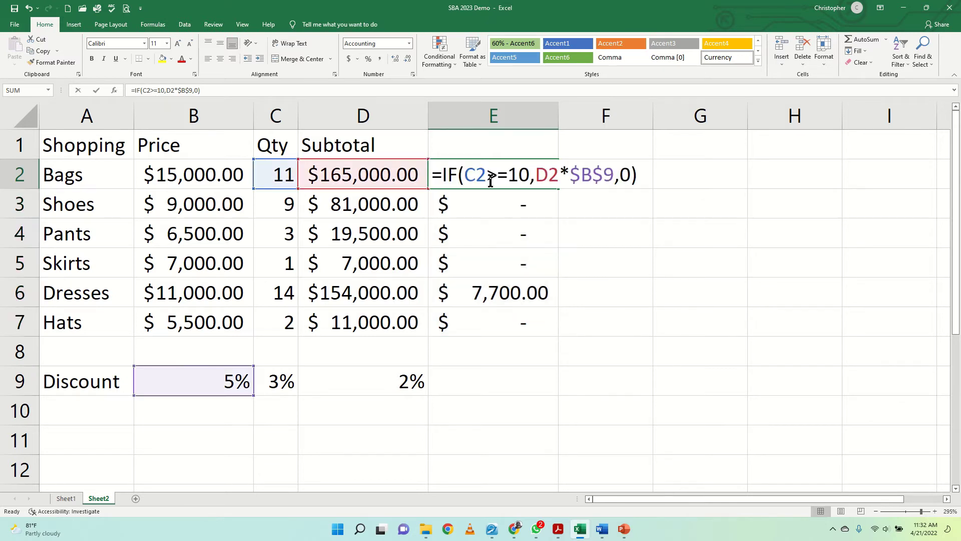
click(534, 181)
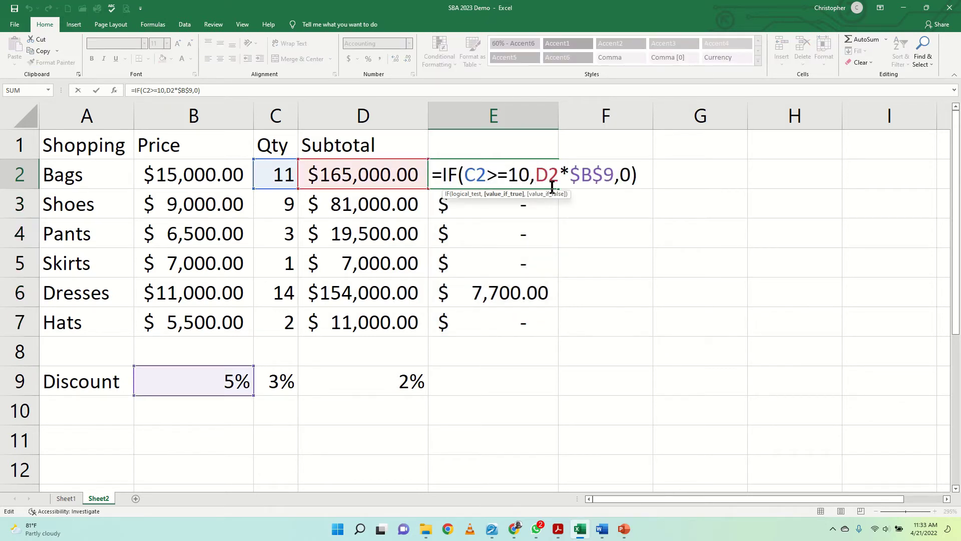
text(d2)
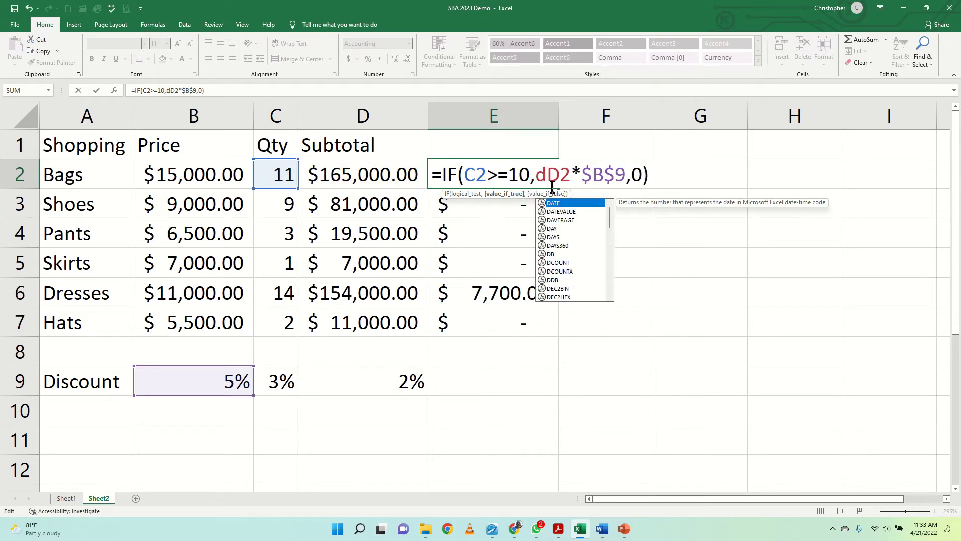
text(-)
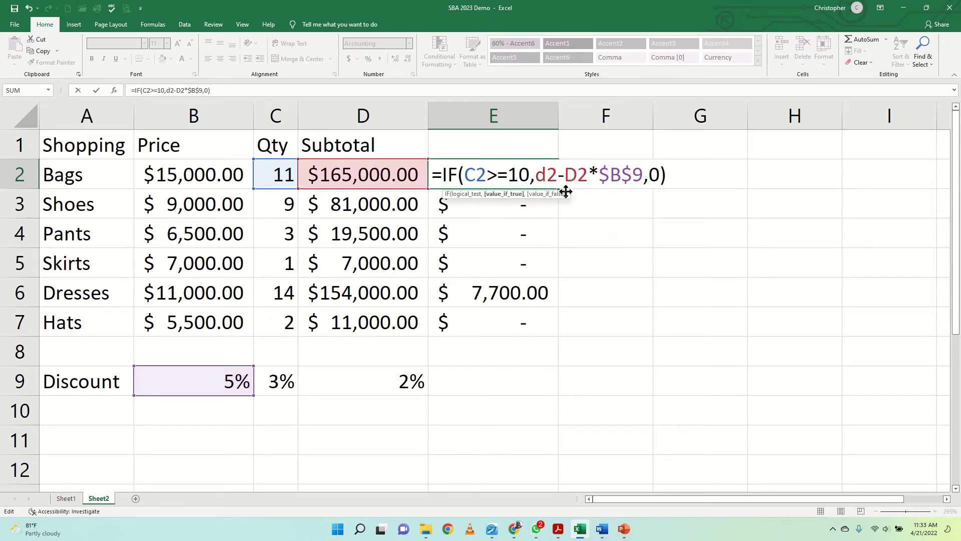
text(()
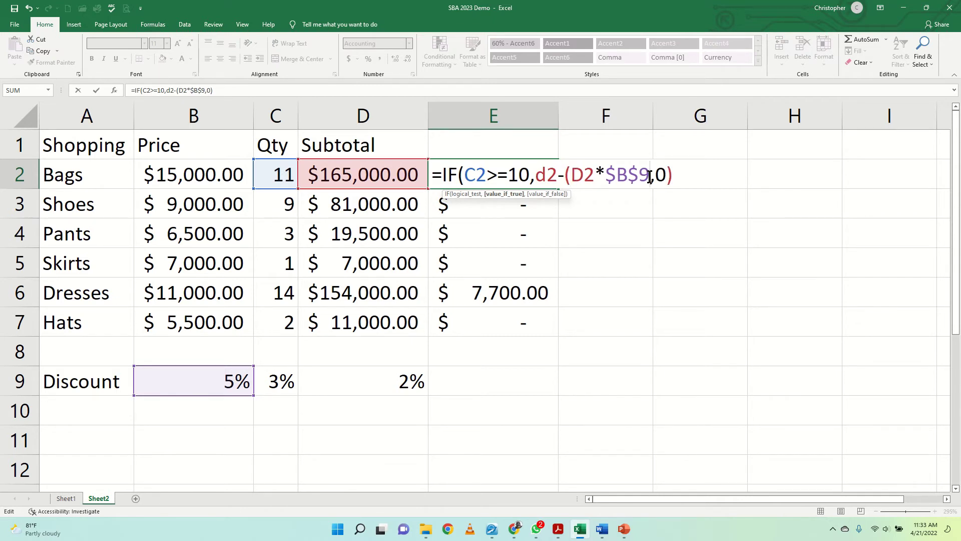
text())
key(Return)
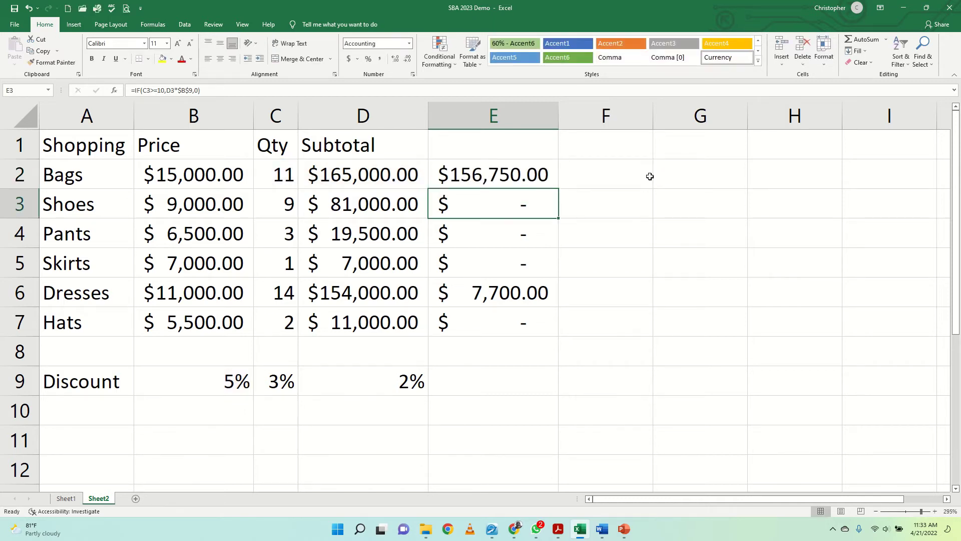
click(492, 181)
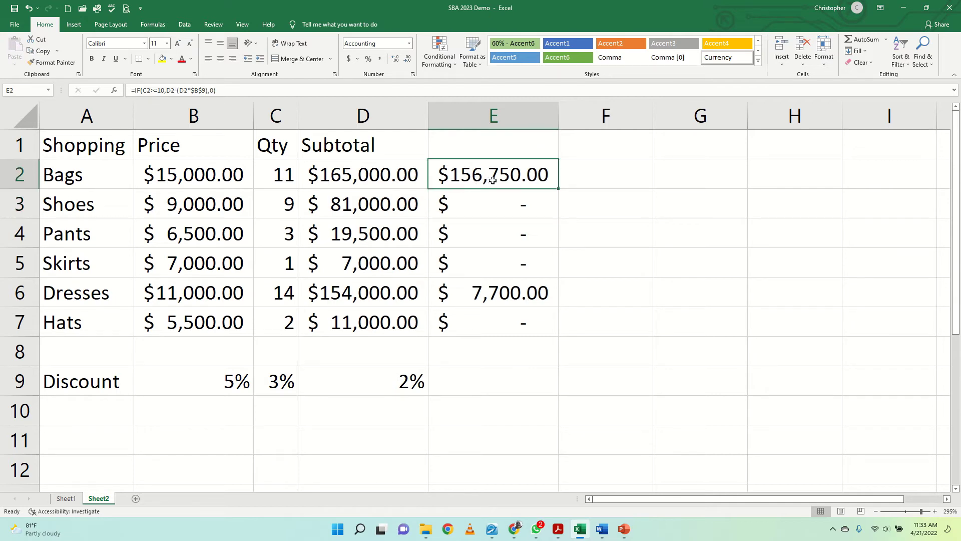
Replace E2's final 0 with a nested IF testing c2>=5 and starting d2-d2*
double_click(493, 180)
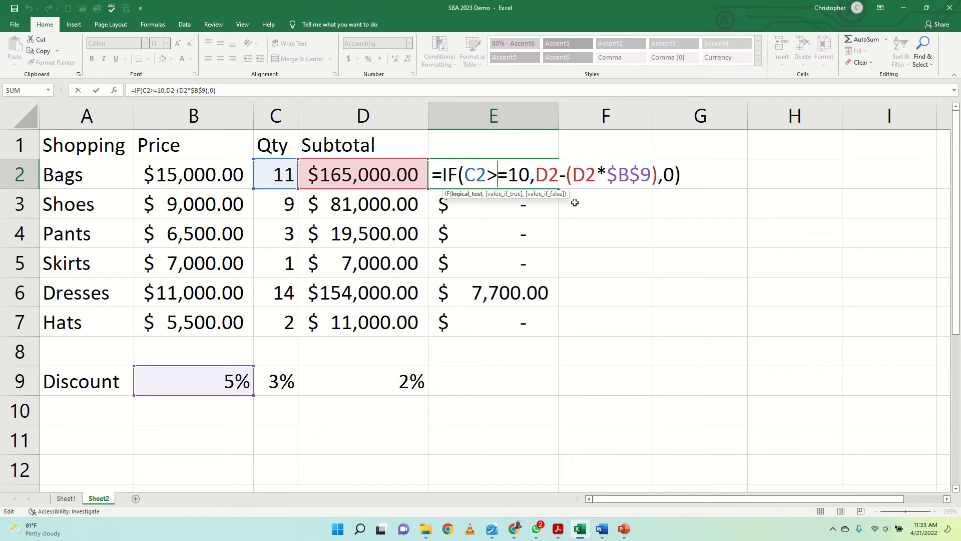
click(673, 179)
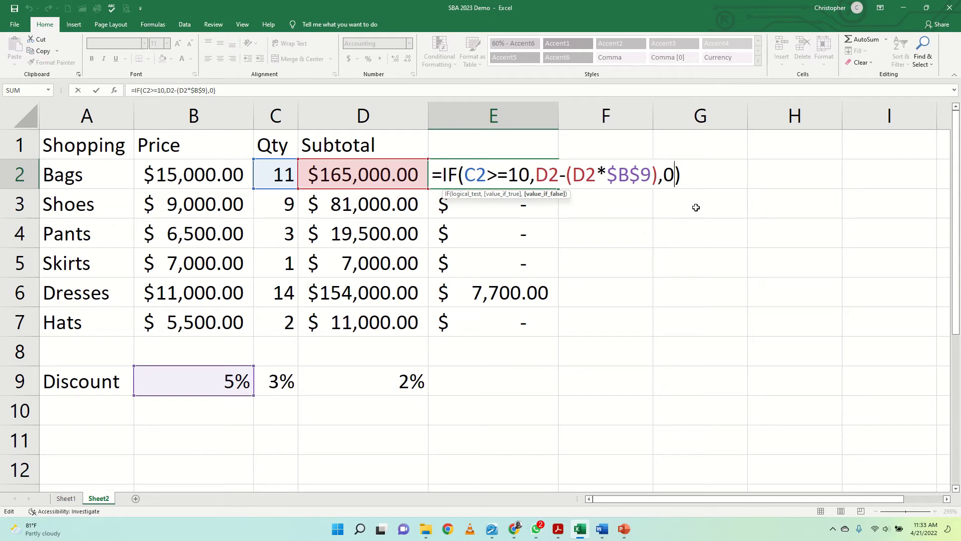
key(BackSpace)
text(IF)
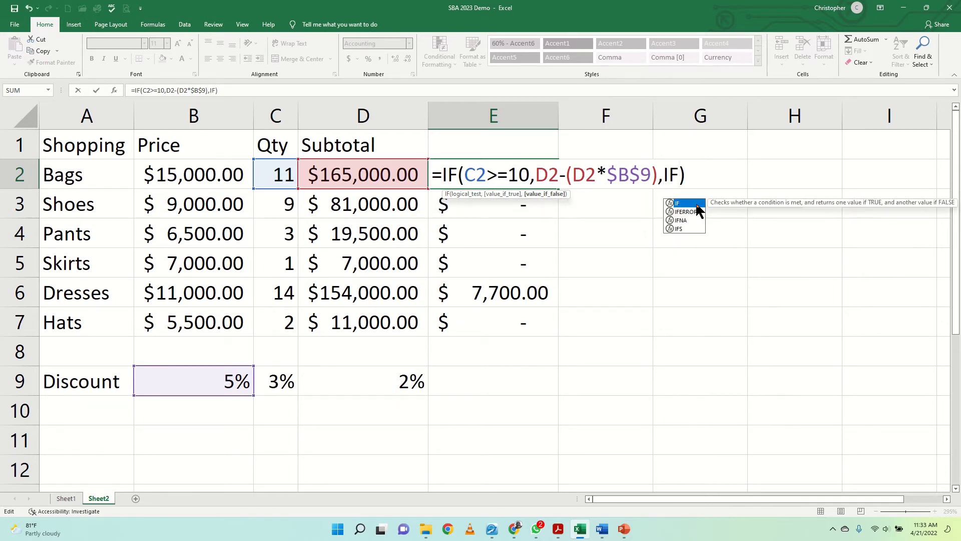
double_click(696, 203)
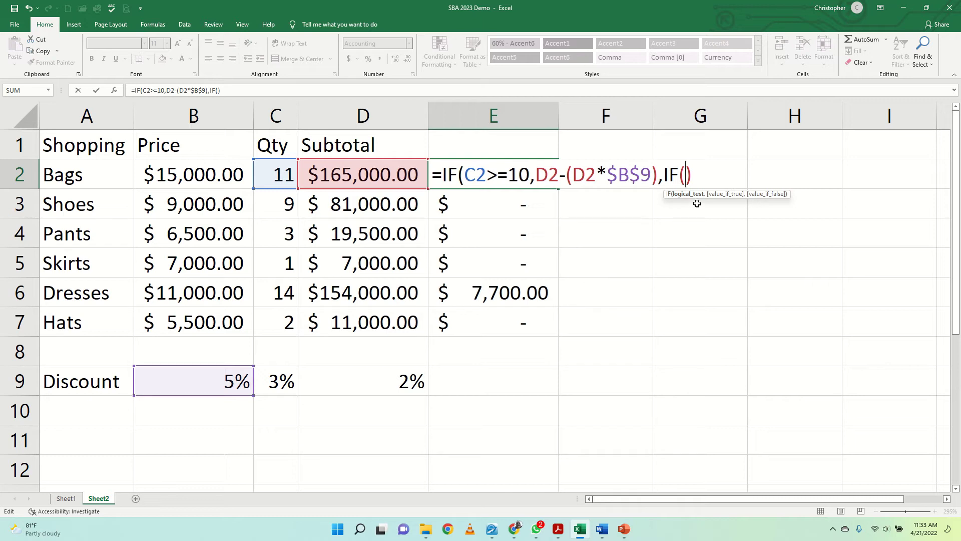
text(cd)
key(BackSpace)
text(w)
key(BackSpace)
text(2)
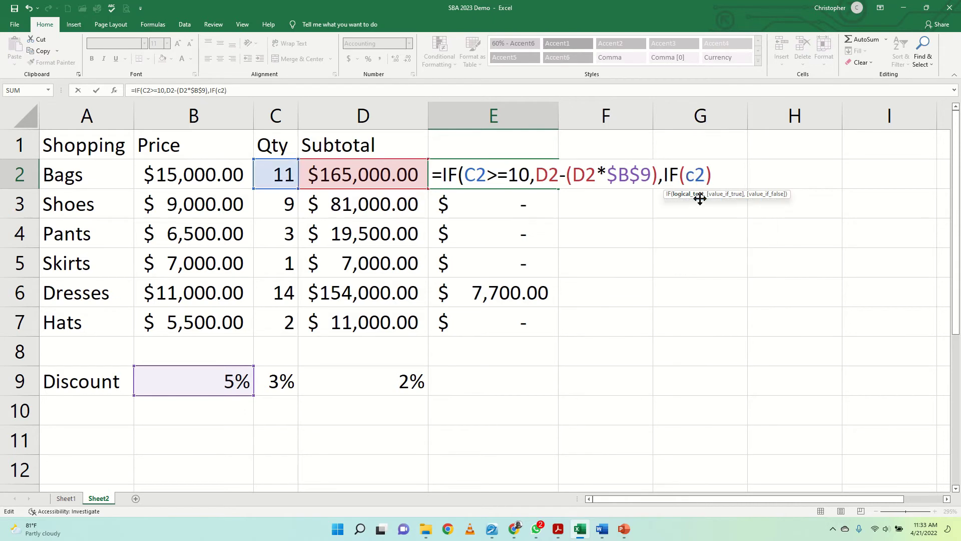
text(>=5,)
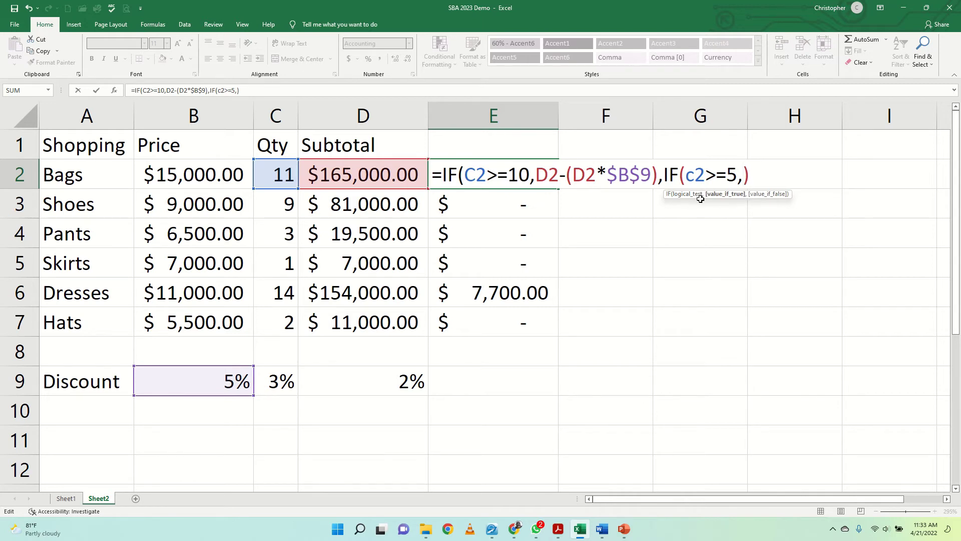
text(d2)
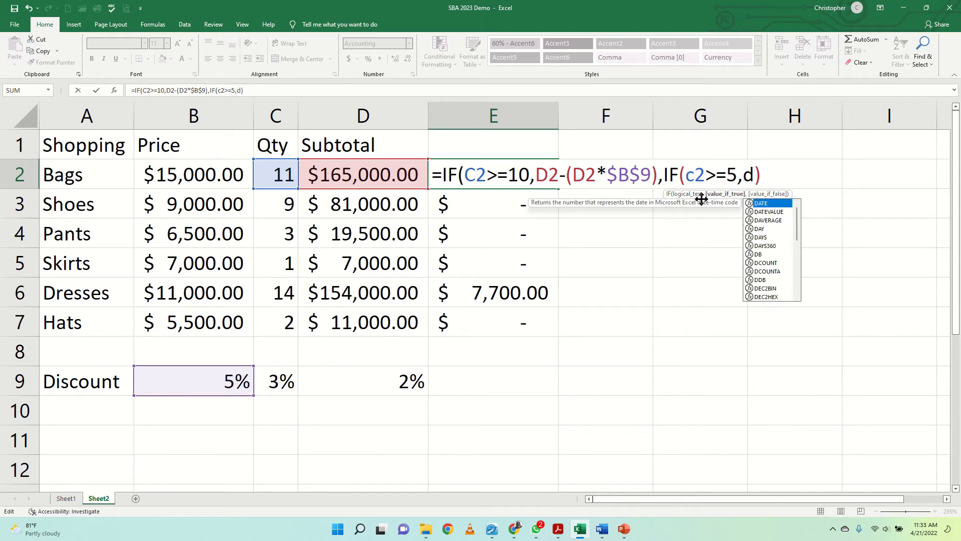
text(-)
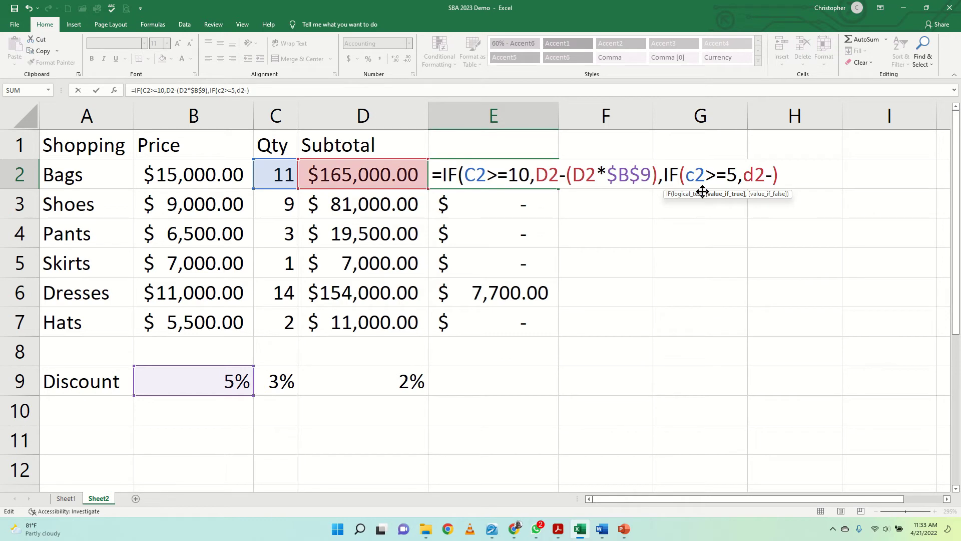
text(d)
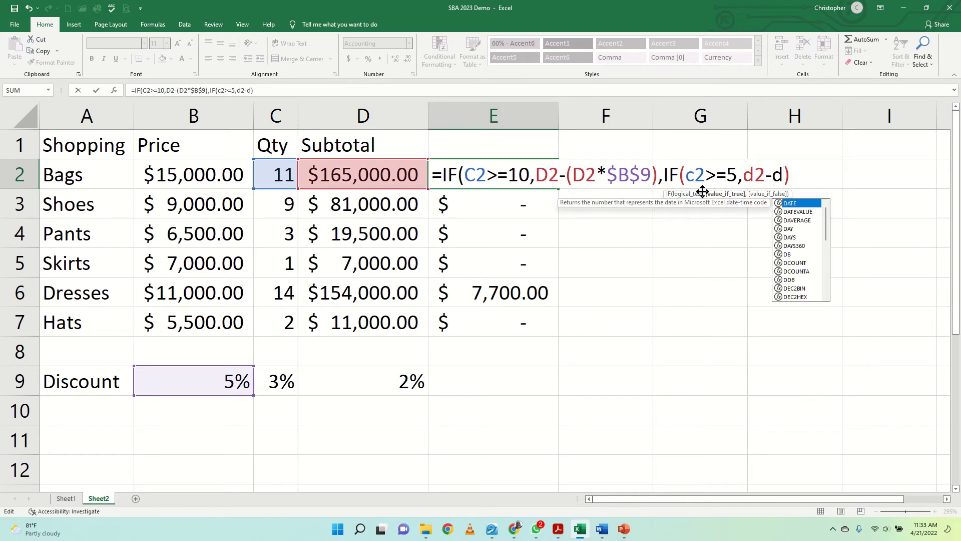
text(2)
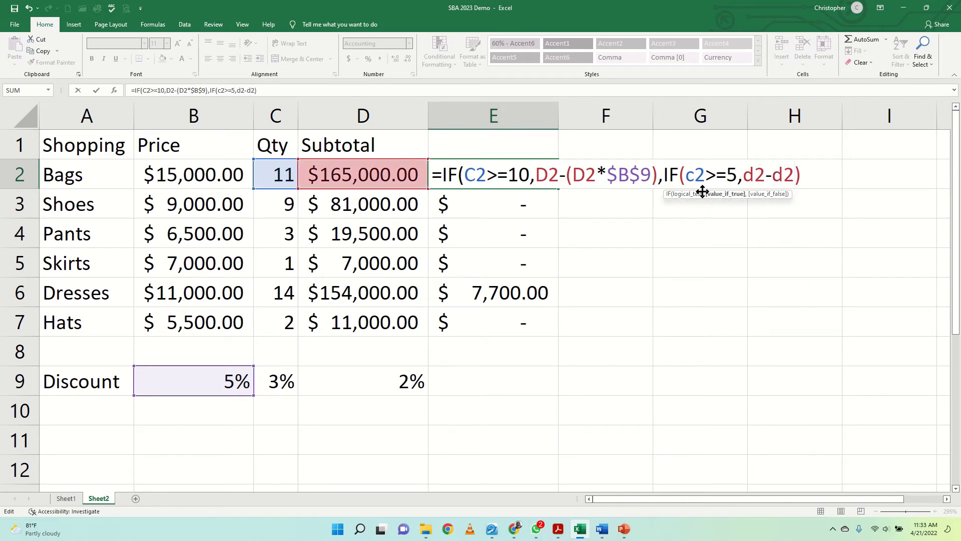
text(*)
Complete the nested branch as d2-(d2*$C$9) using the 3% rate
click(281, 377)
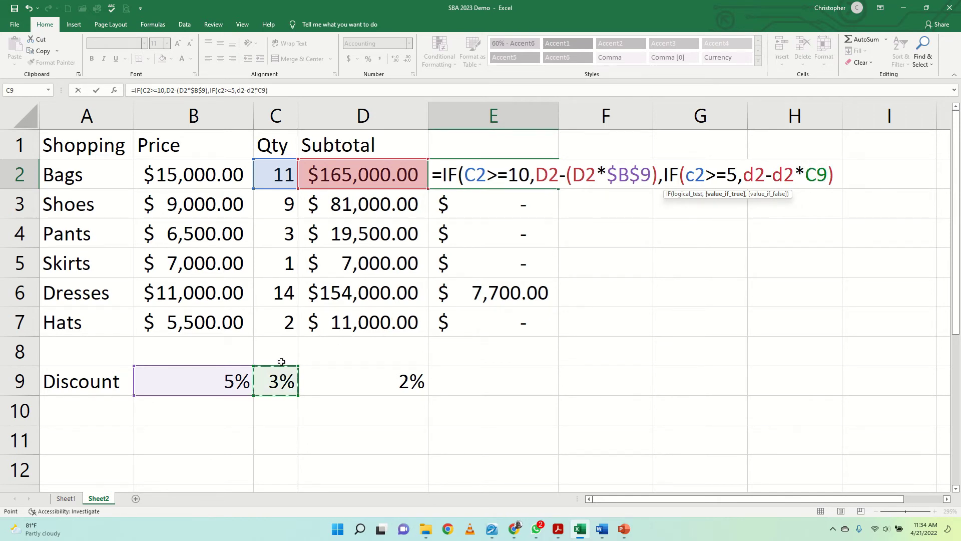
key(F4)
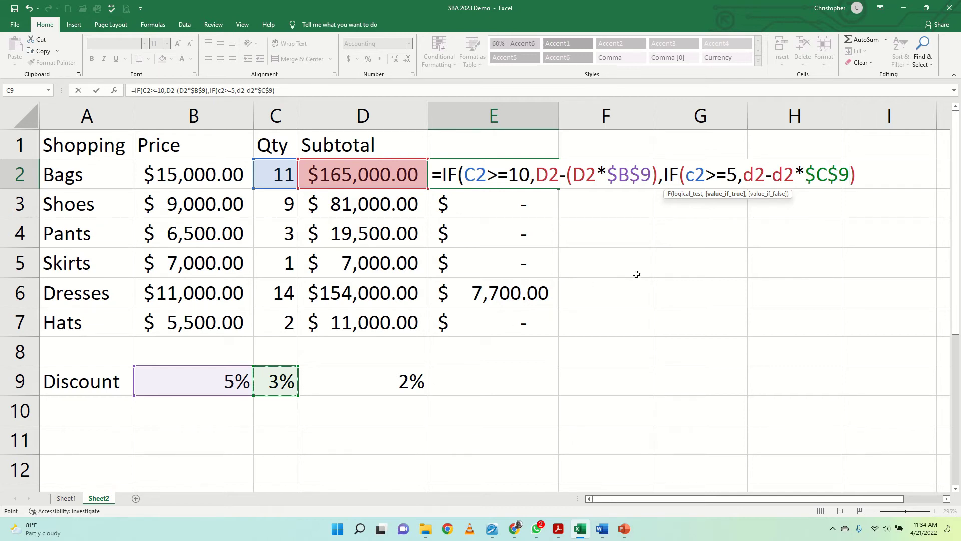
click(774, 182)
text(()
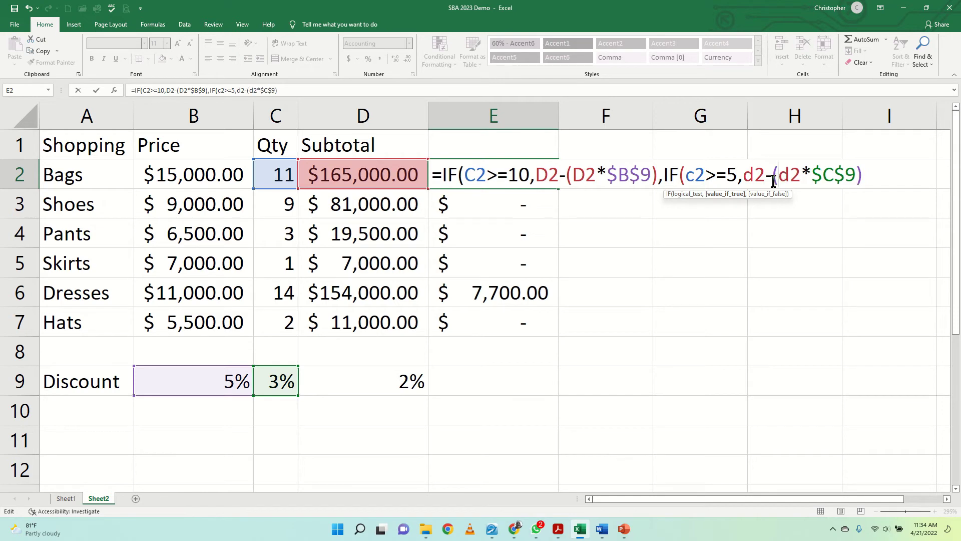
click(858, 180)
text())
Add a third condition c2>=3 multiplying d2 by the 2% rate in $D$9
text(,)
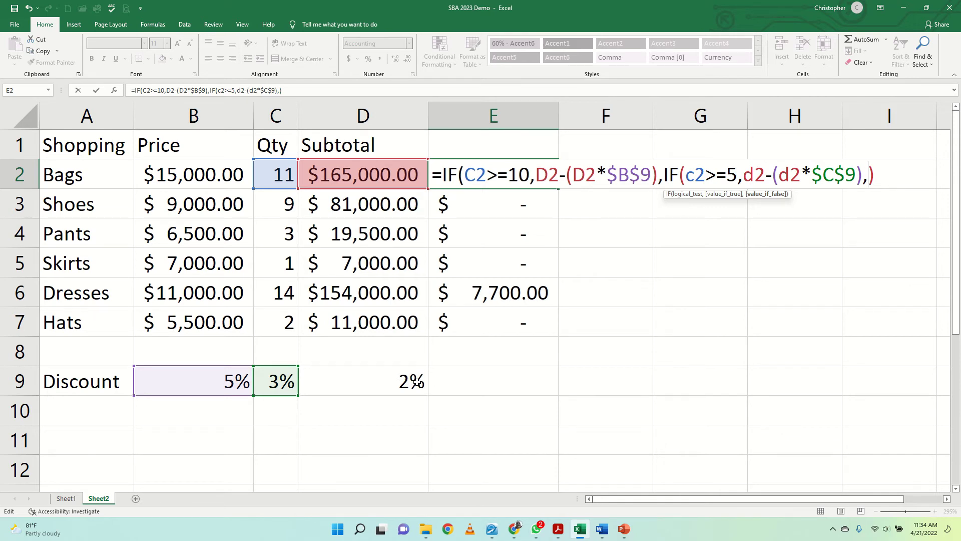
text(cd)
key(BackSpace)
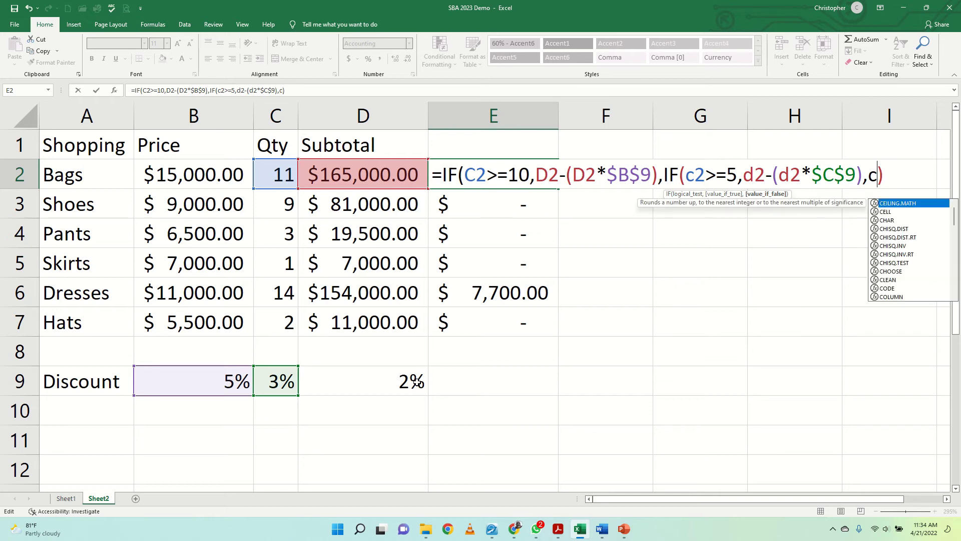
text(2)
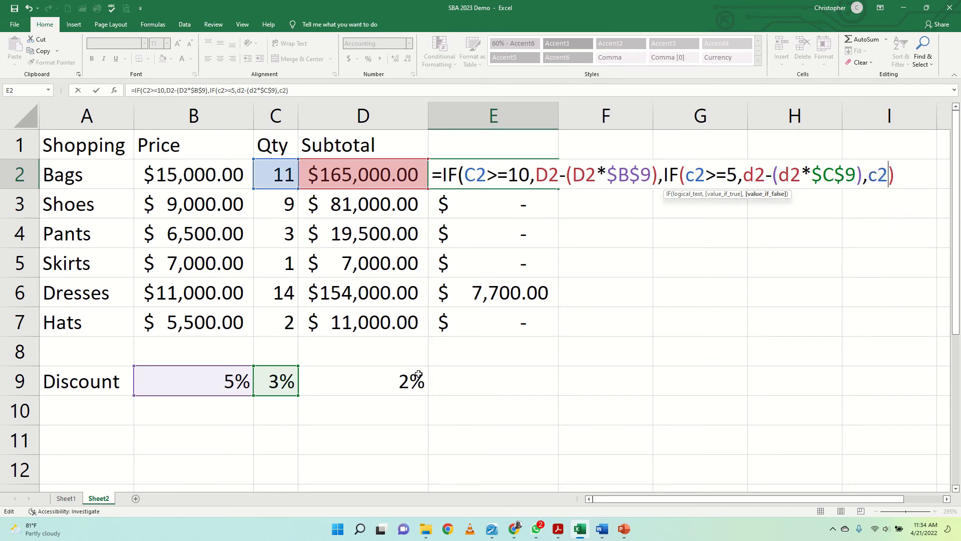
text(>=3,)
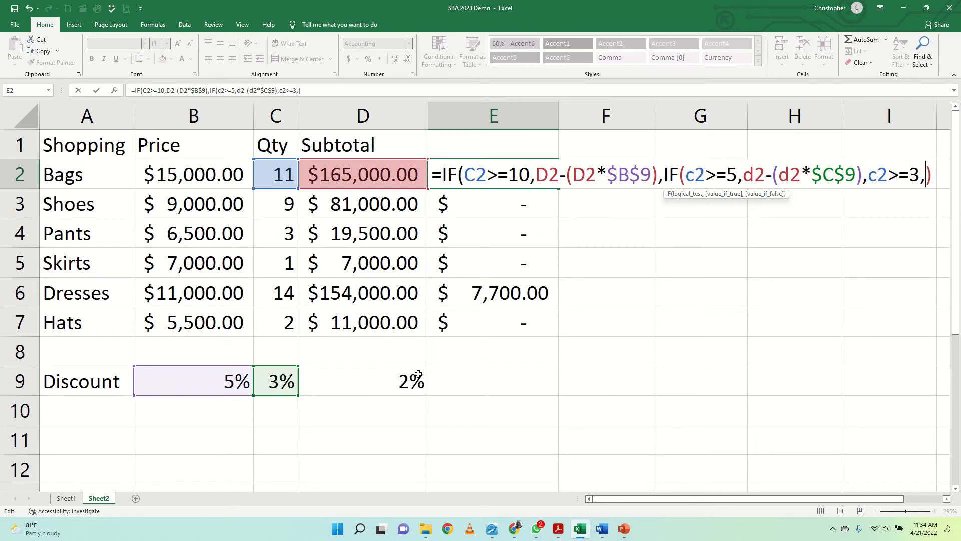
text(d2)
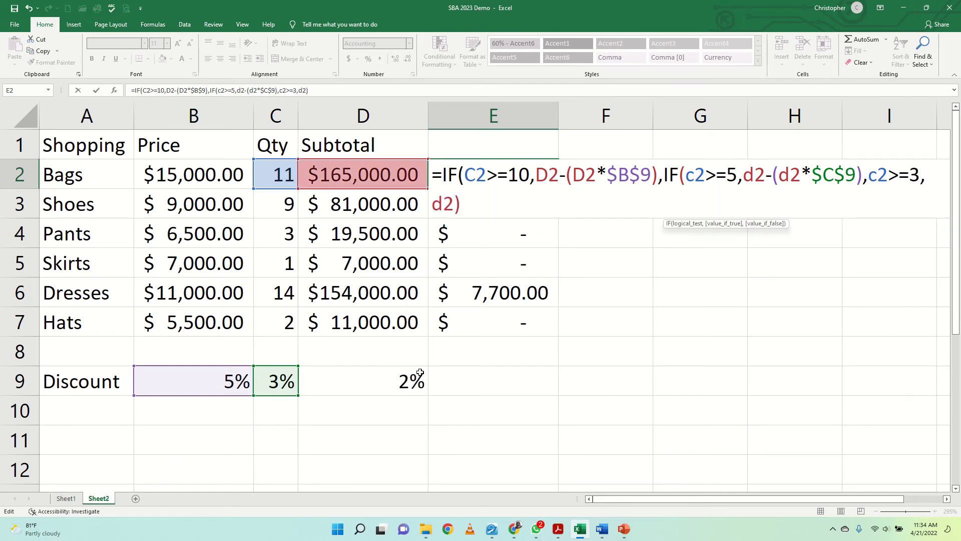
text(*)
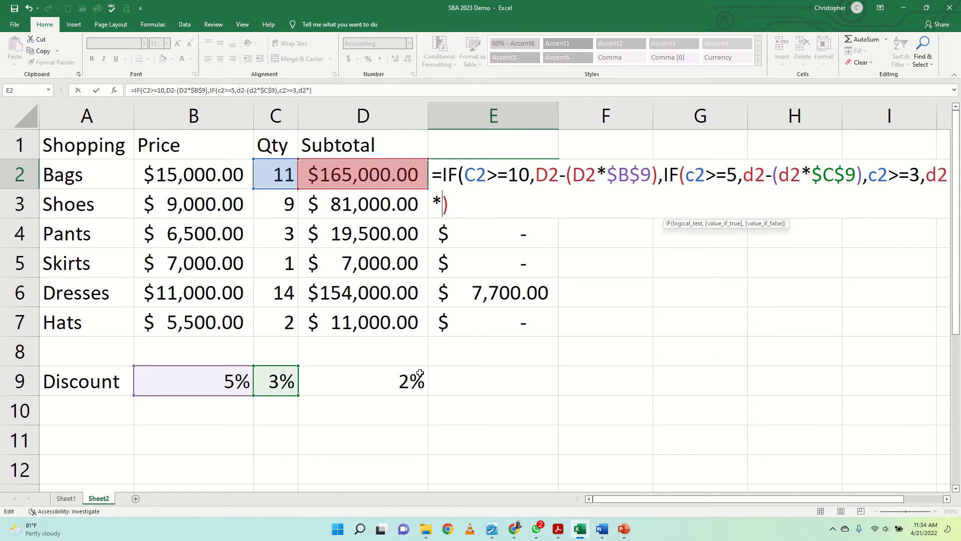
click(380, 384)
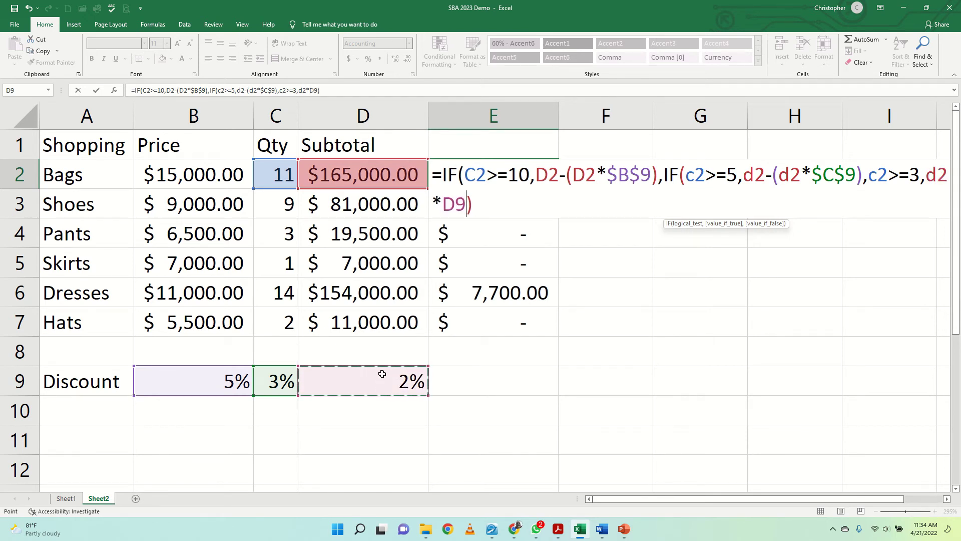
key(F4)
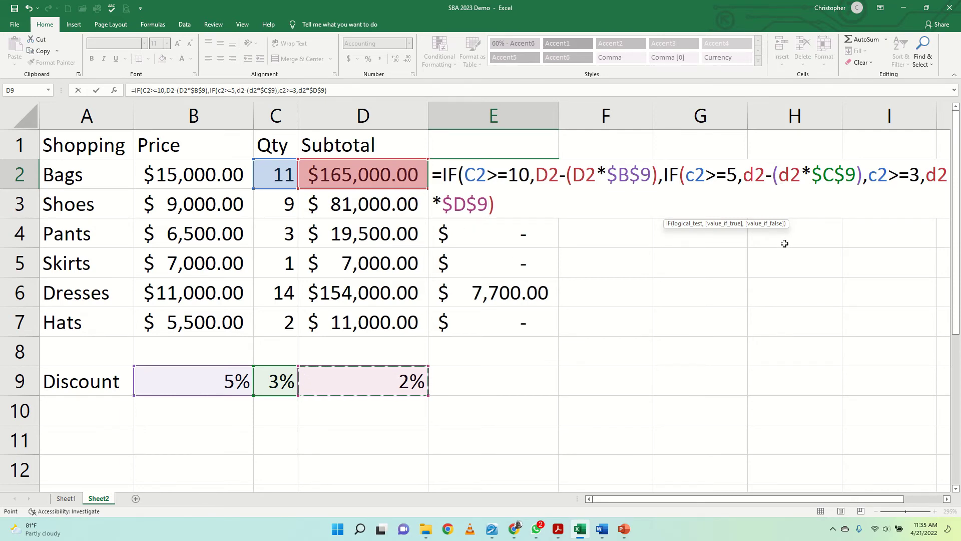
Rewrite the 2% branch as d2-(d2*$D$9) with d2 as the fallback
scroll(785, 243, right, 3)
scroll(784, 244, right, 1)
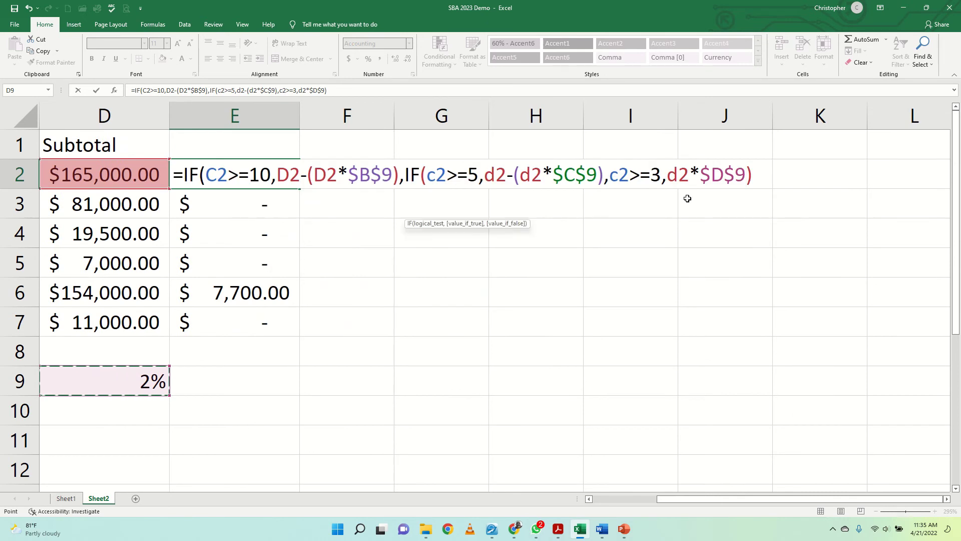
click(670, 177)
text(d2)
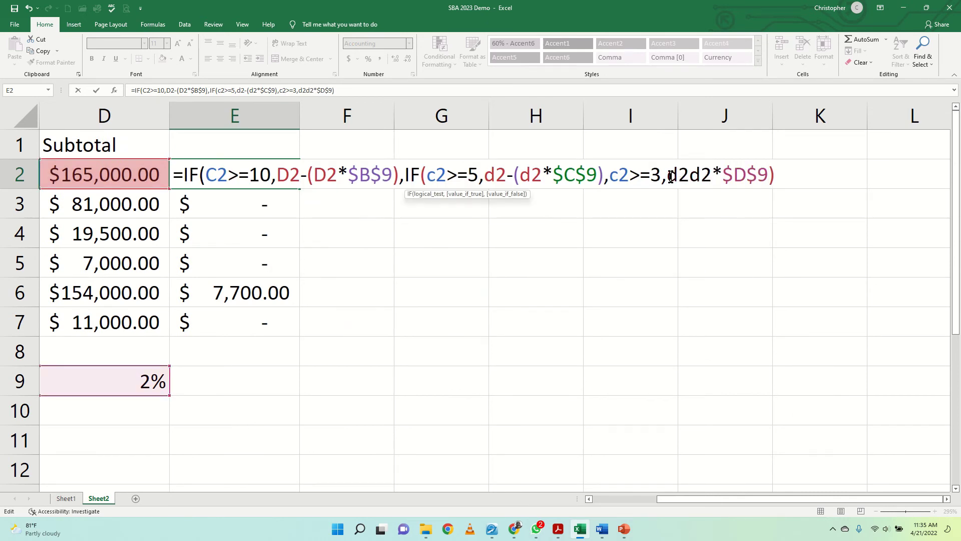
text(-)
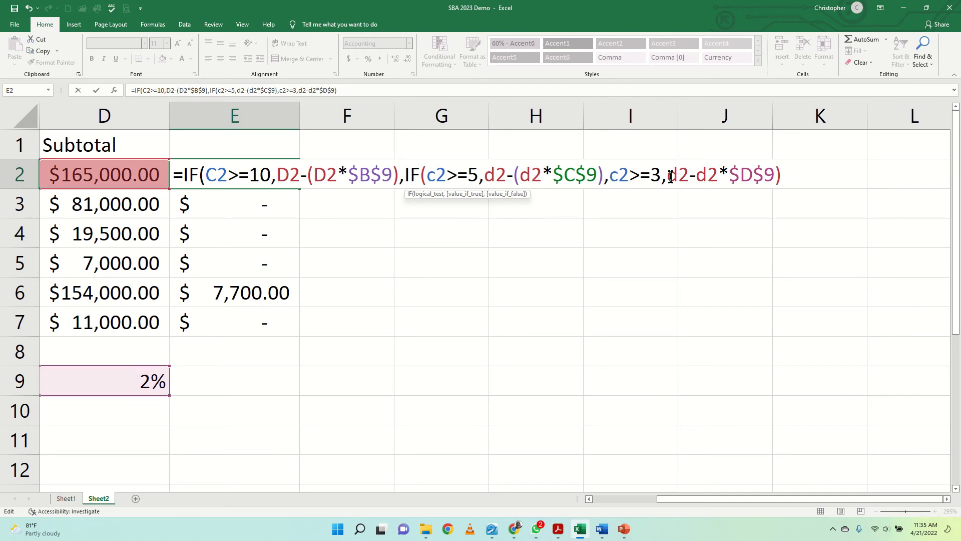
text((d2*$D$9)
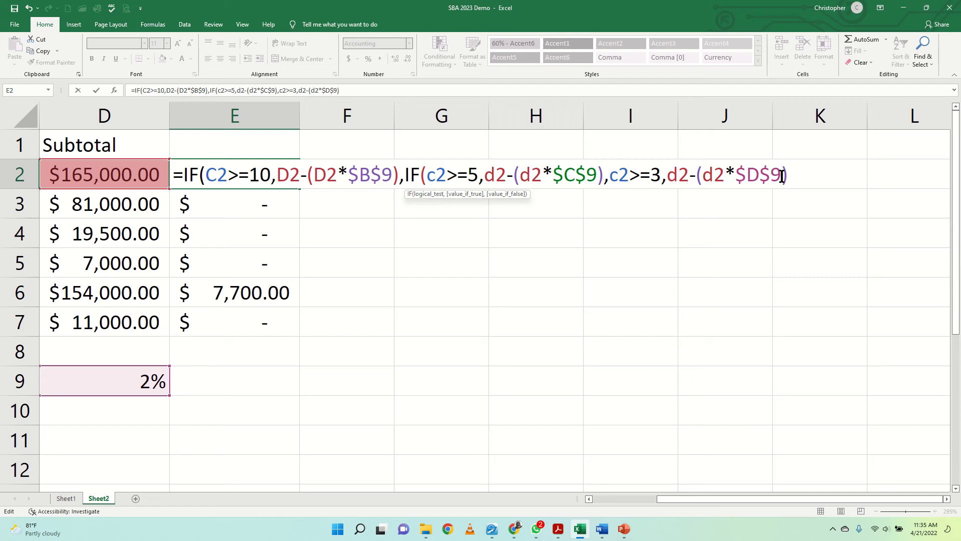
text(),d2)
Add closing parentheses to E2's formula, removing the surplus bracket
click(842, 174)
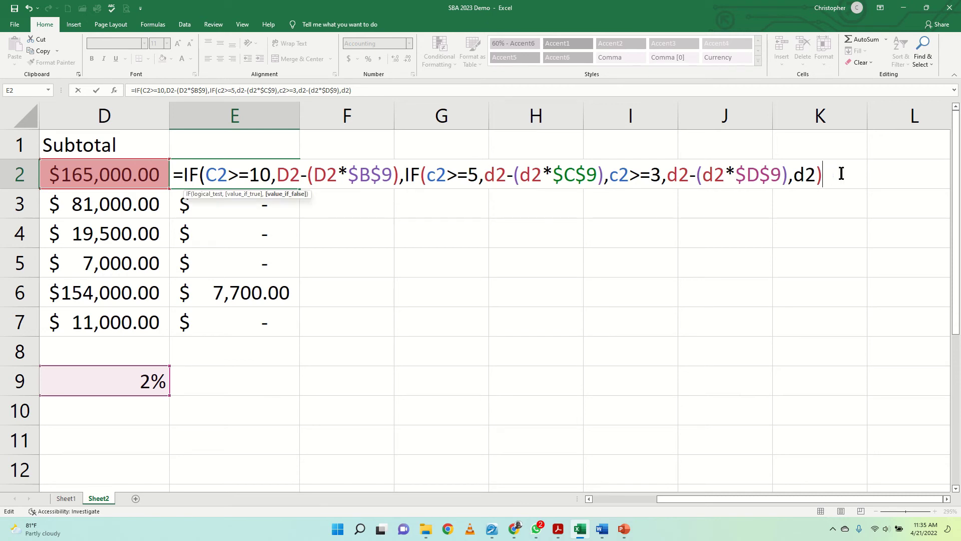
text())
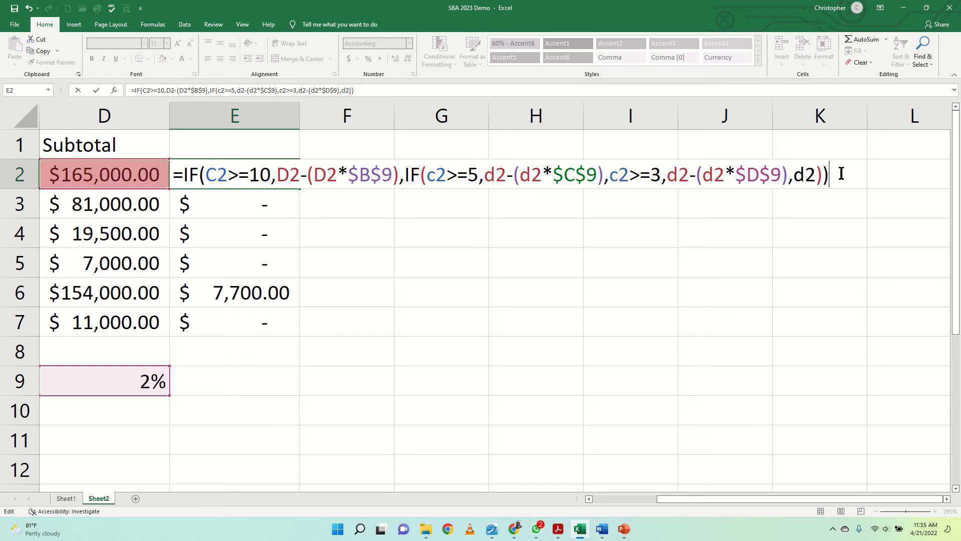
text())
key(Return)
key(Return)
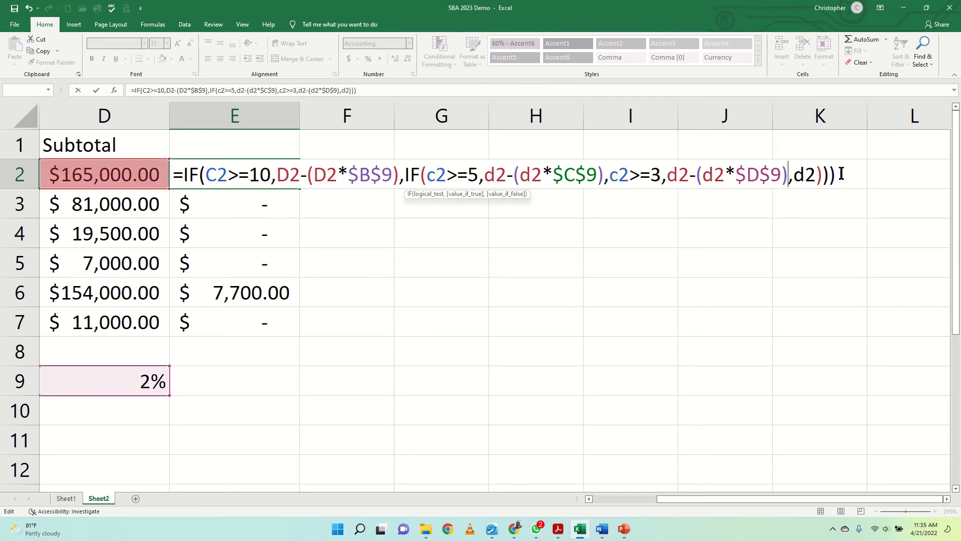
click(841, 175)
key(BackSpace)
key(Return)
key(Return)
Insert IF( before c2>=3 to complete the three-level nested IF
click(612, 180)
text(if()
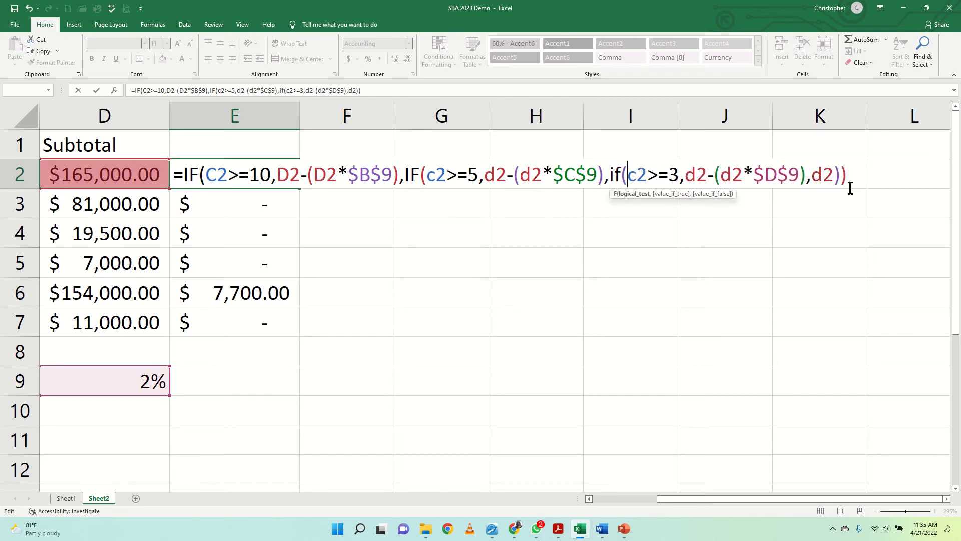
click(850, 180)
Finish E2's nested IF discount formula and fill it to E7, e.g. $78,570.00 Shoes, $146,300.00 Dresses
text())
key(Return)
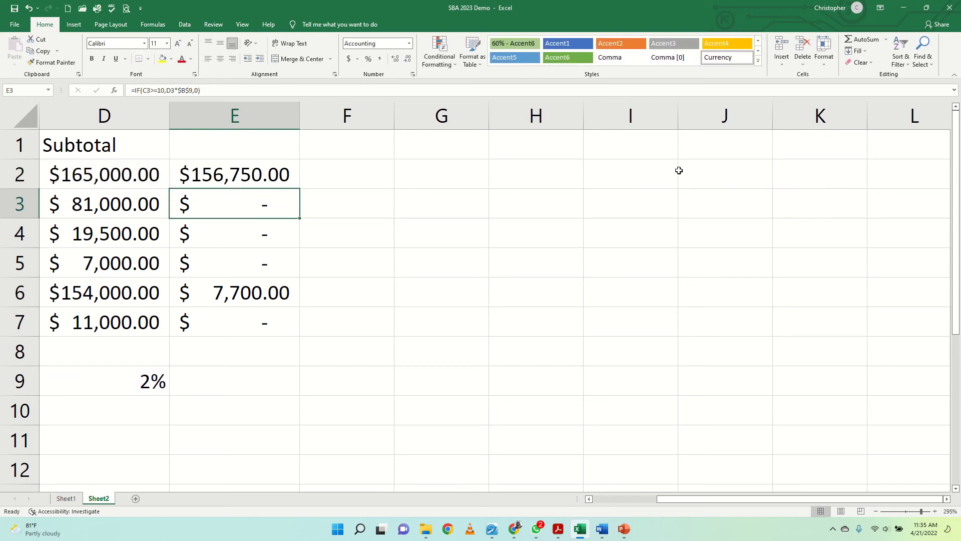
scroll(217, 195, left, 3)
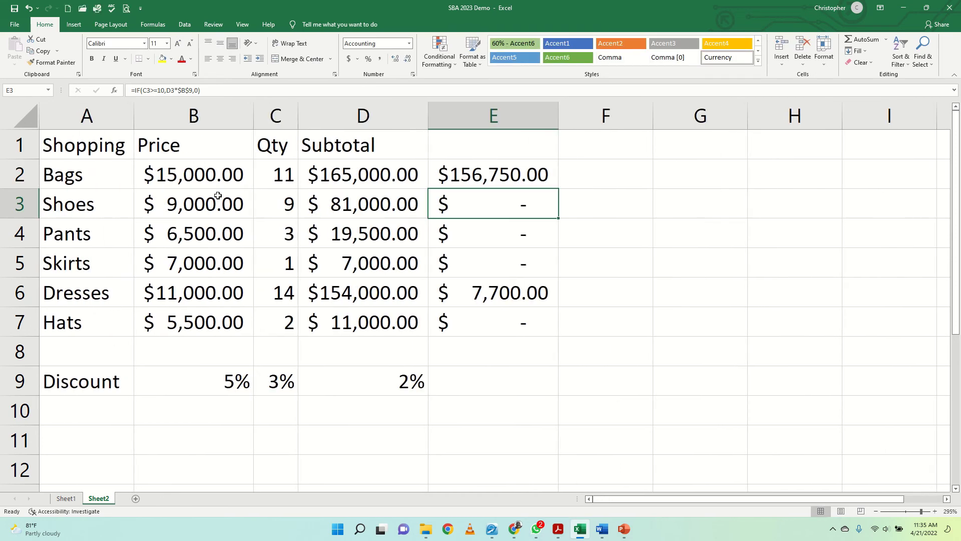
double_click(506, 179)
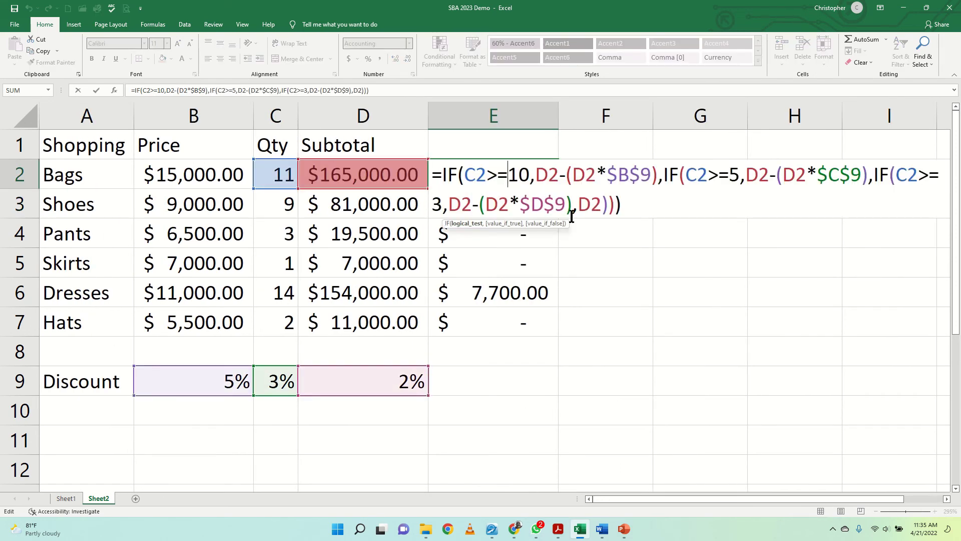
key(Return)
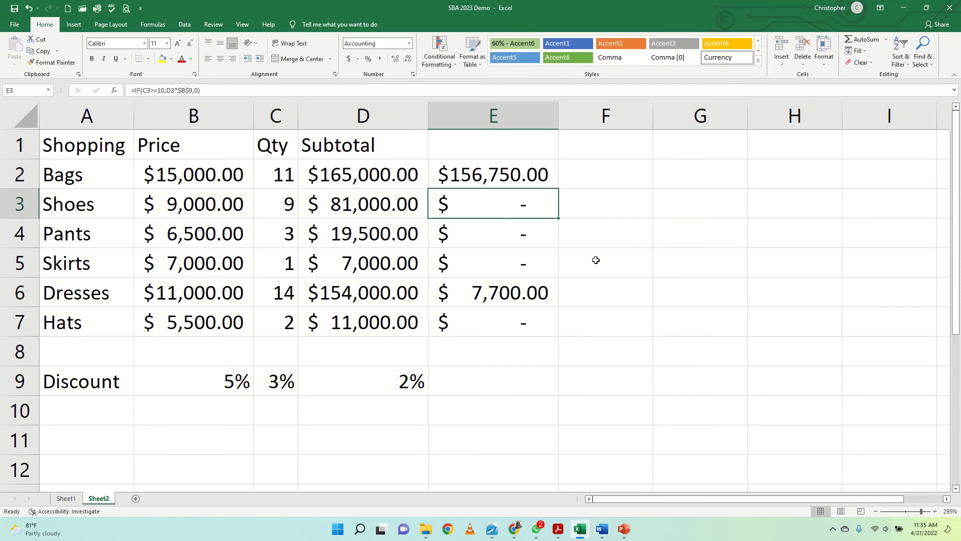
click(545, 183)
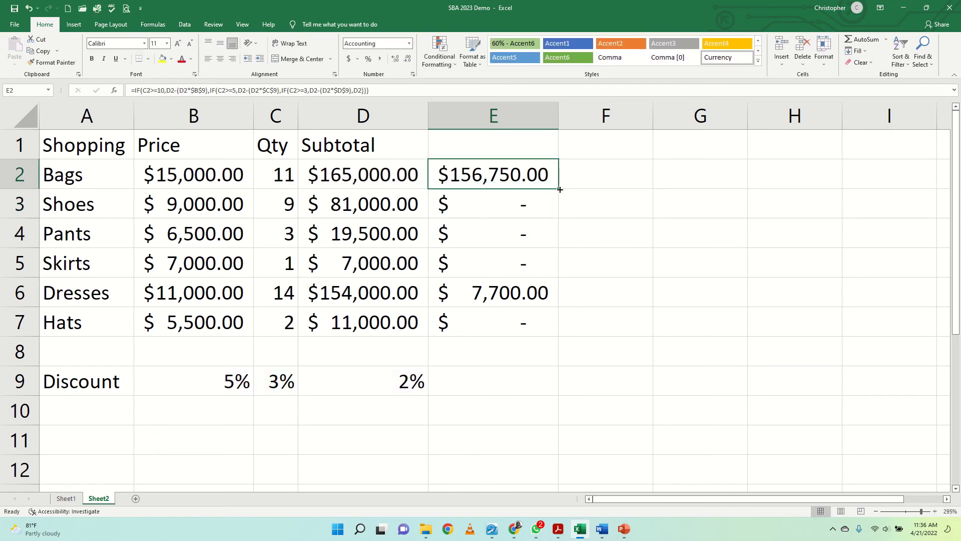
double_click(557, 191)
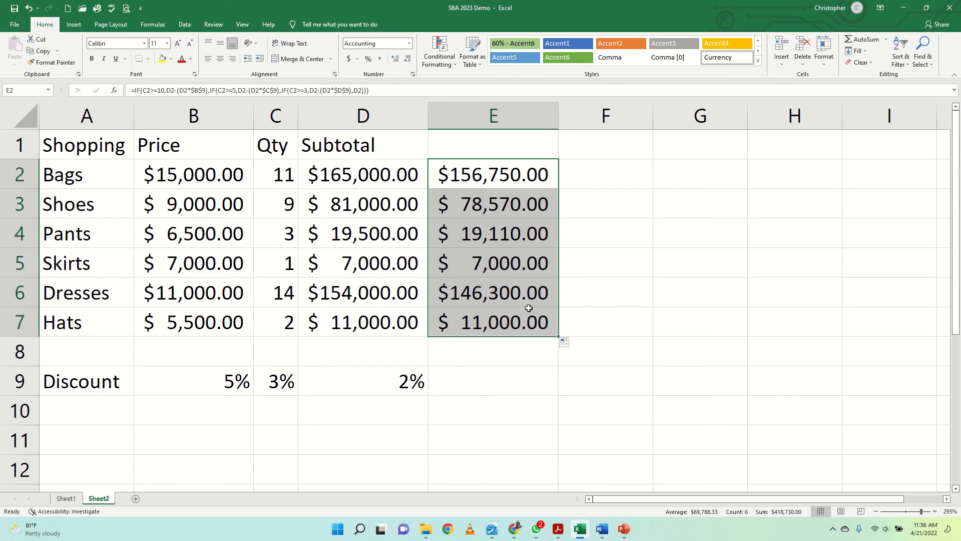
click(281, 326)
click(466, 318)
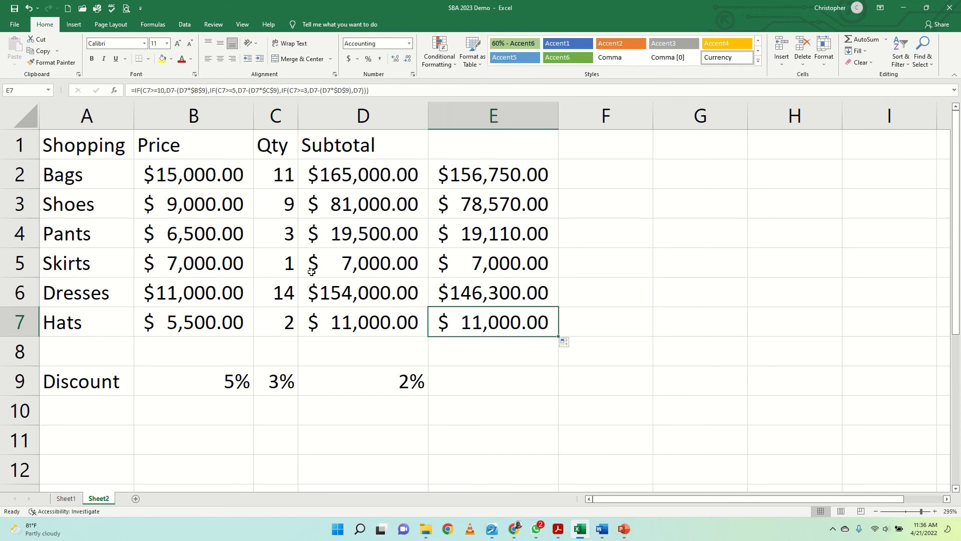
click(19, 263)
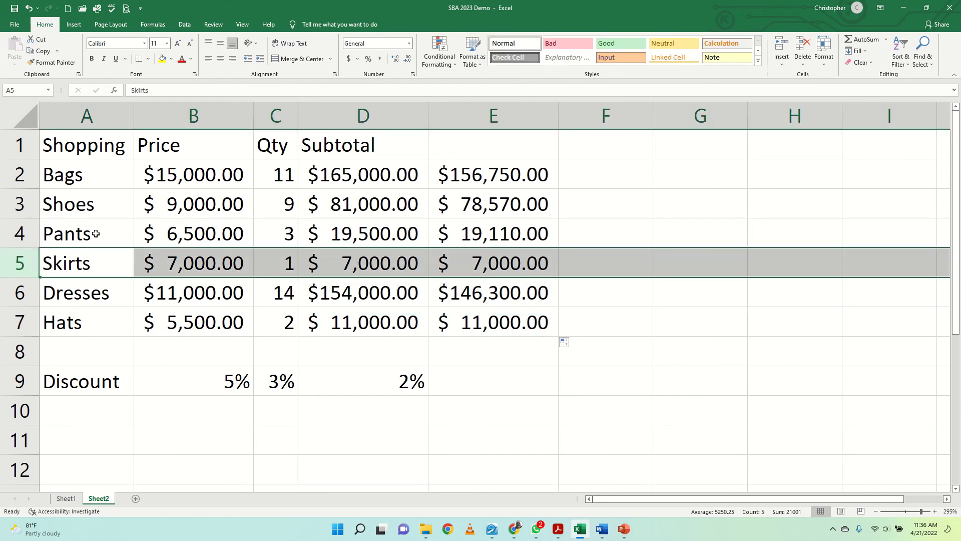
click(34, 234)
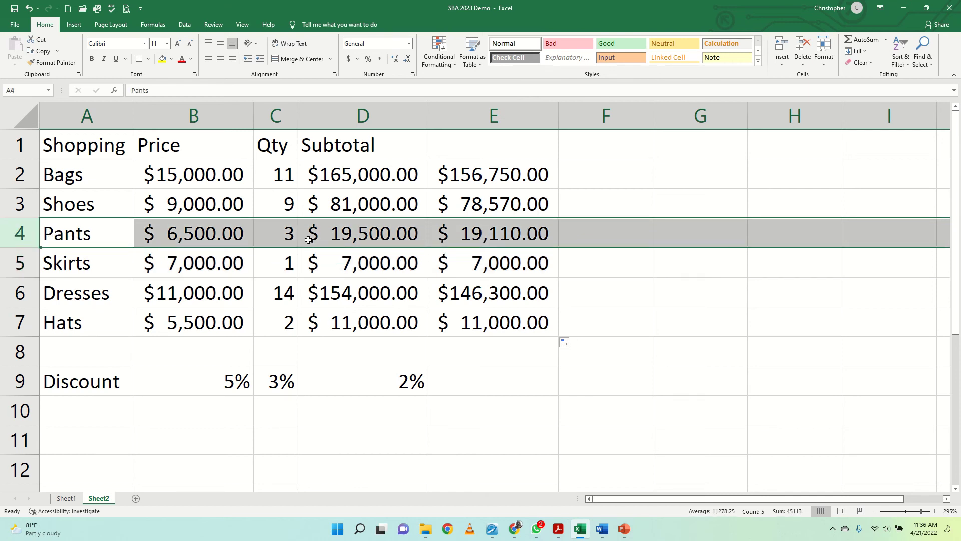
click(26, 207)
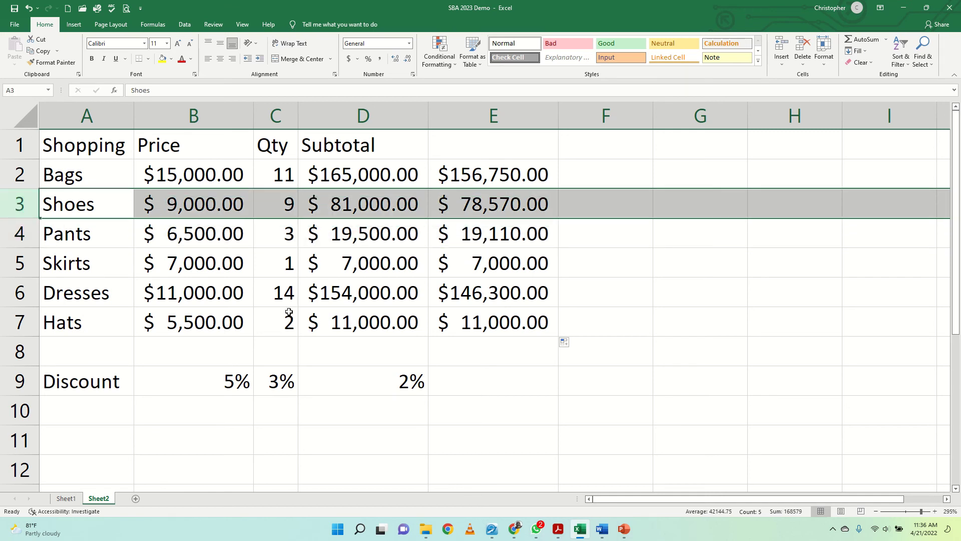
click(22, 175)
click(21, 293)
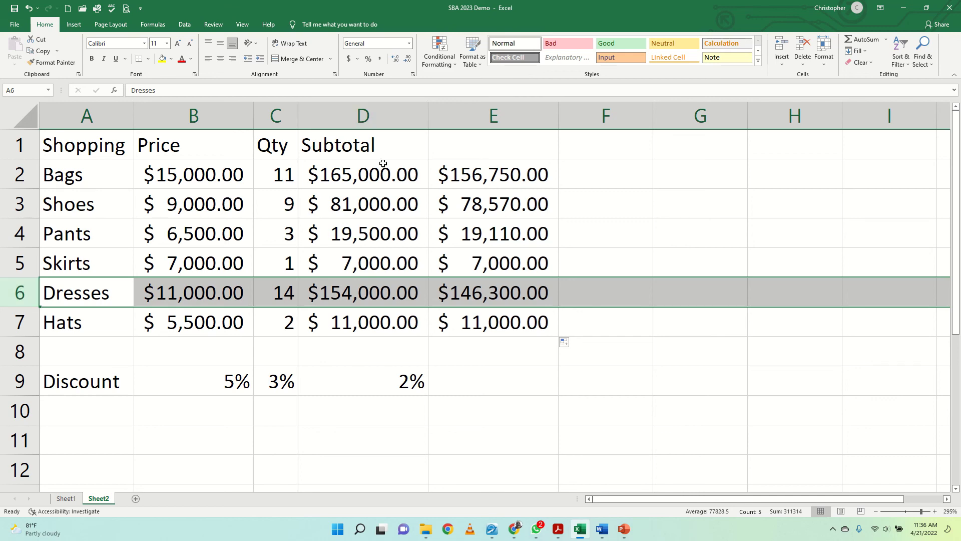
double_click(468, 175)
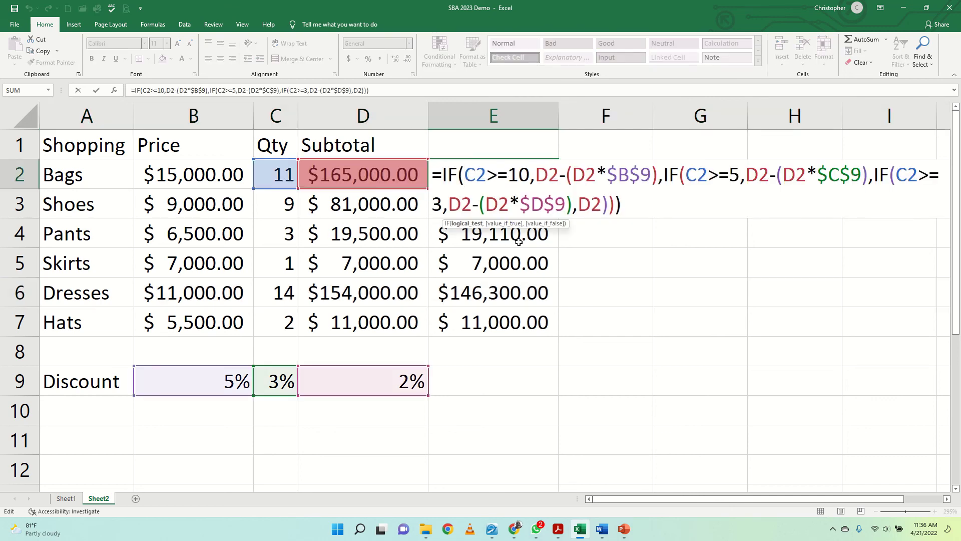
scroll(519, 242, right, 3)
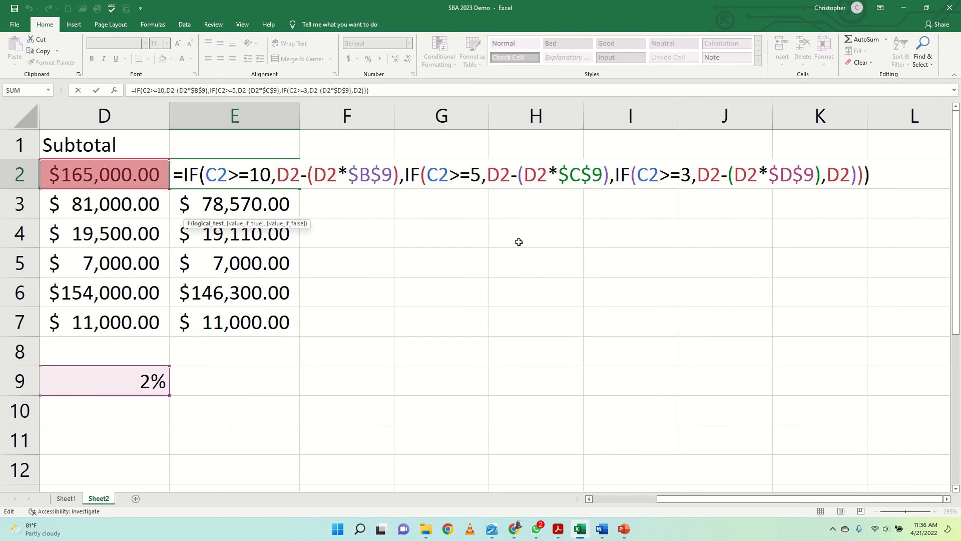
scroll(519, 242, right, 3)
scroll(519, 242, left, 6)
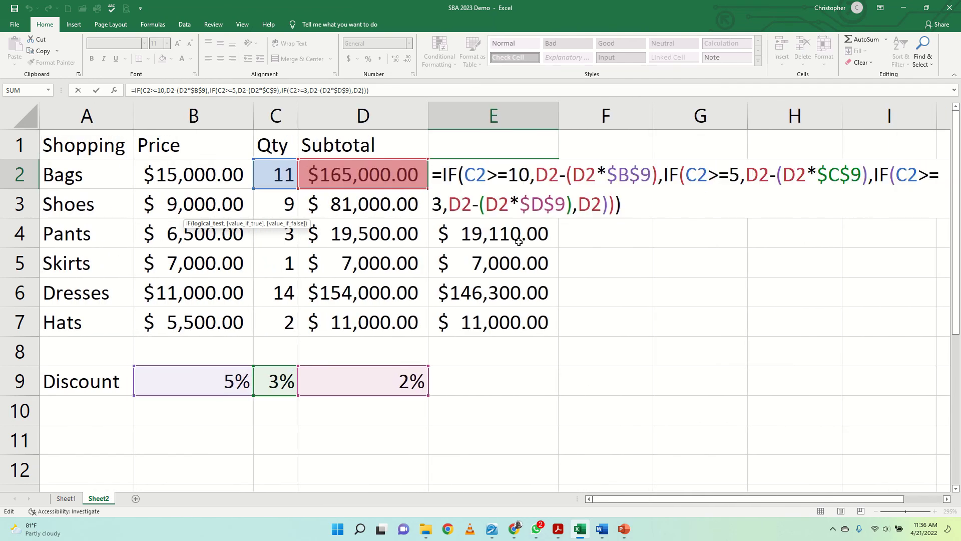
scroll(519, 242, right, 3)
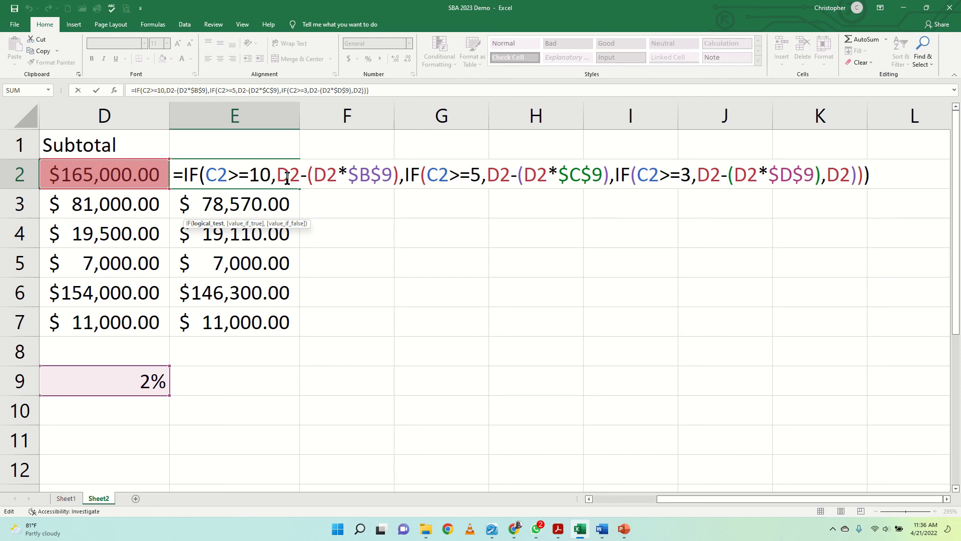
key(Return)
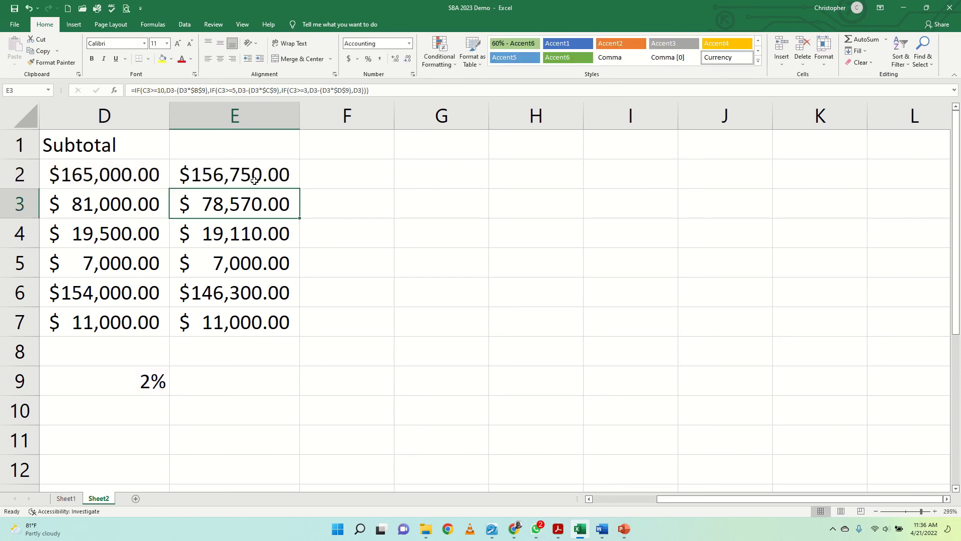
scroll(280, 209, left, 3)
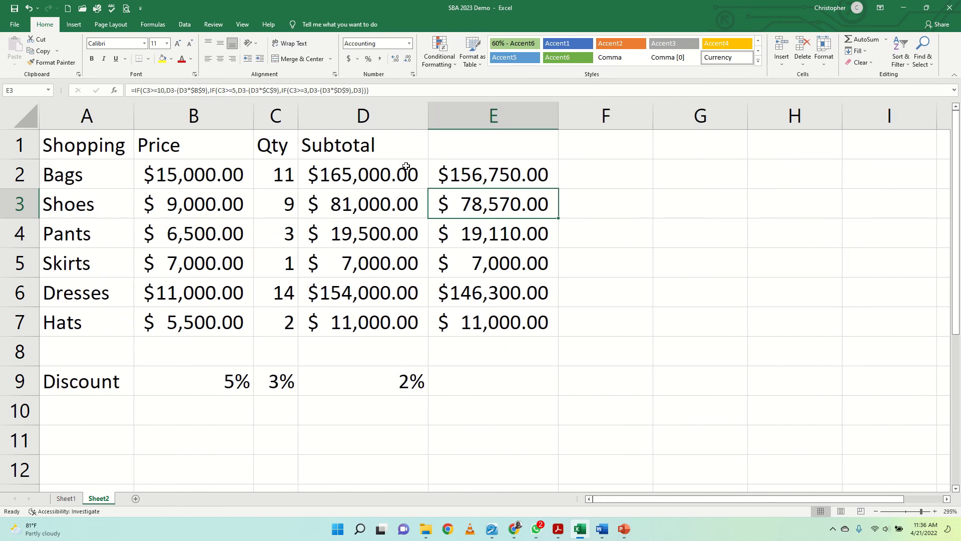
mouse_move(533, 8)
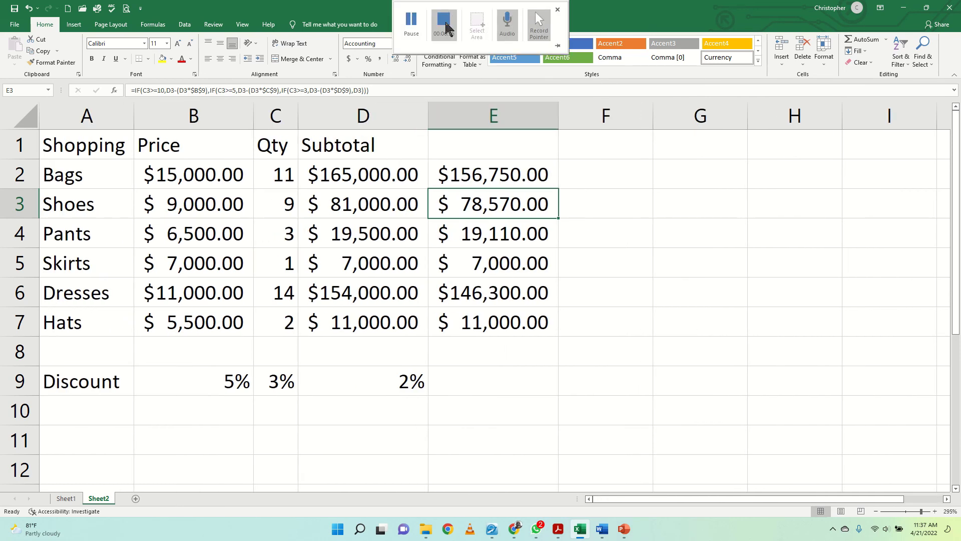